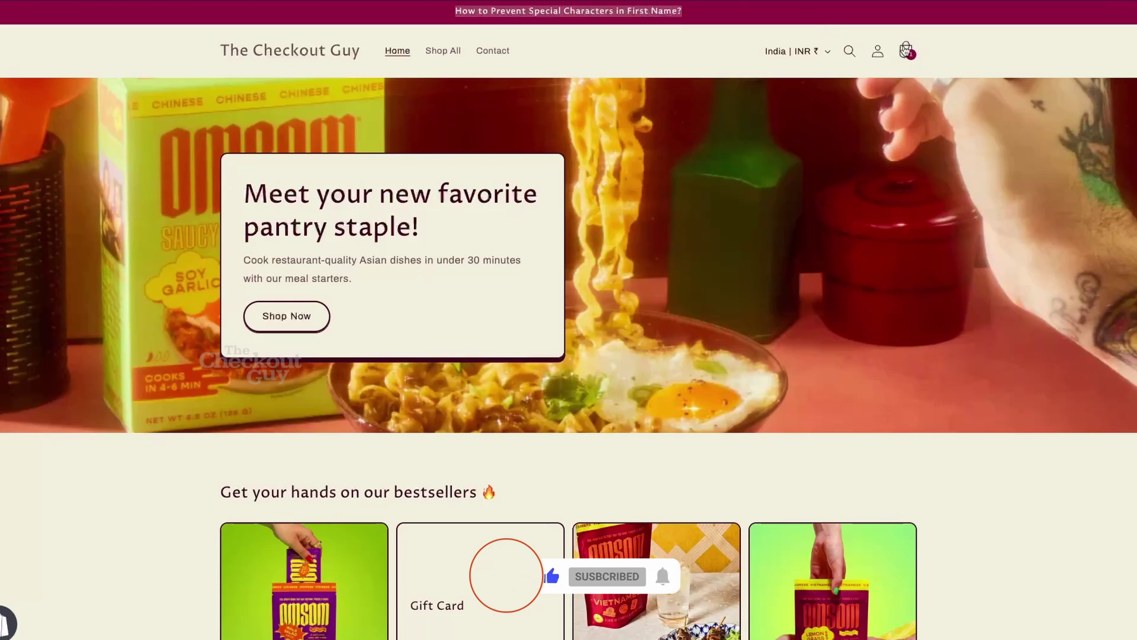
# Step: Go to the store's checkout and test the first name field with "#des" and with "checkout"
pyautogui.click(905, 51)
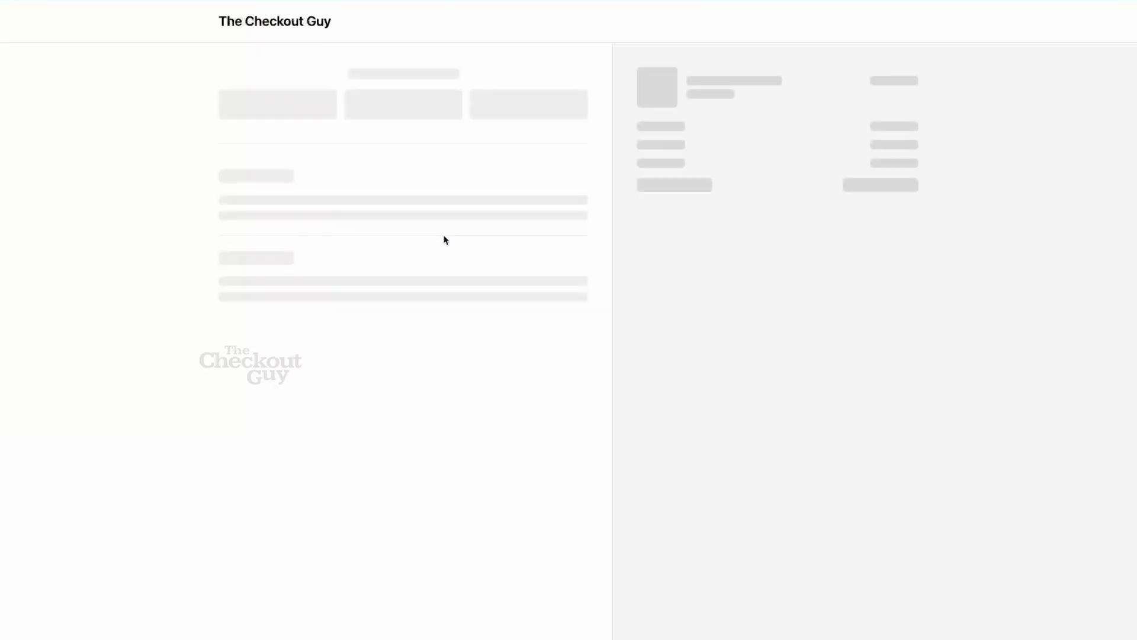
pyautogui.doubleClick(287, 271)
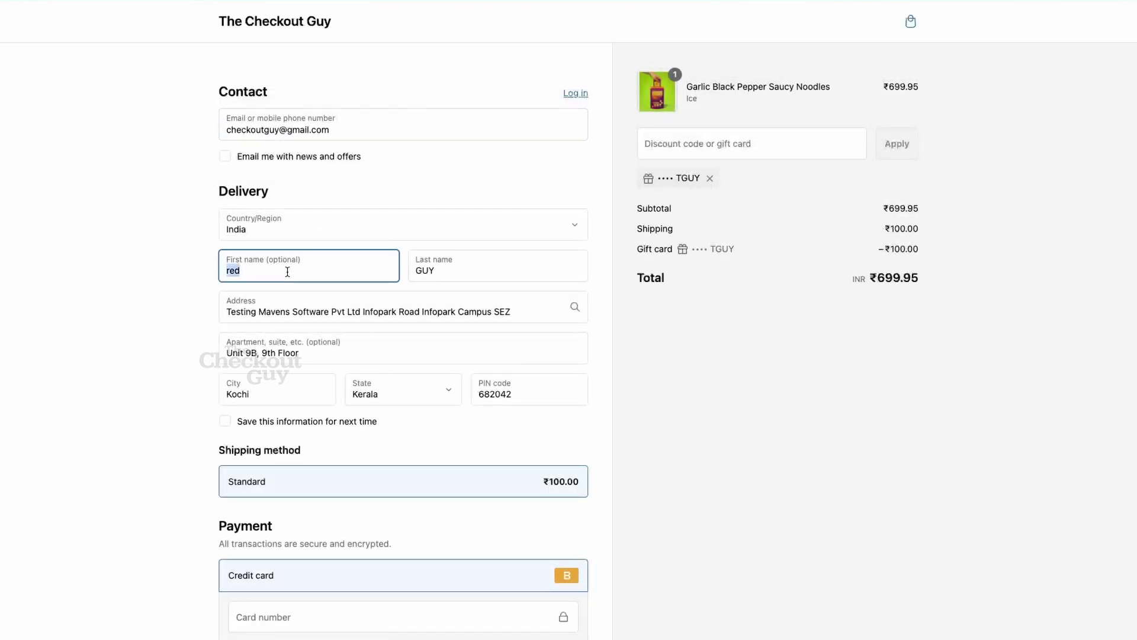
pyautogui.write('#')
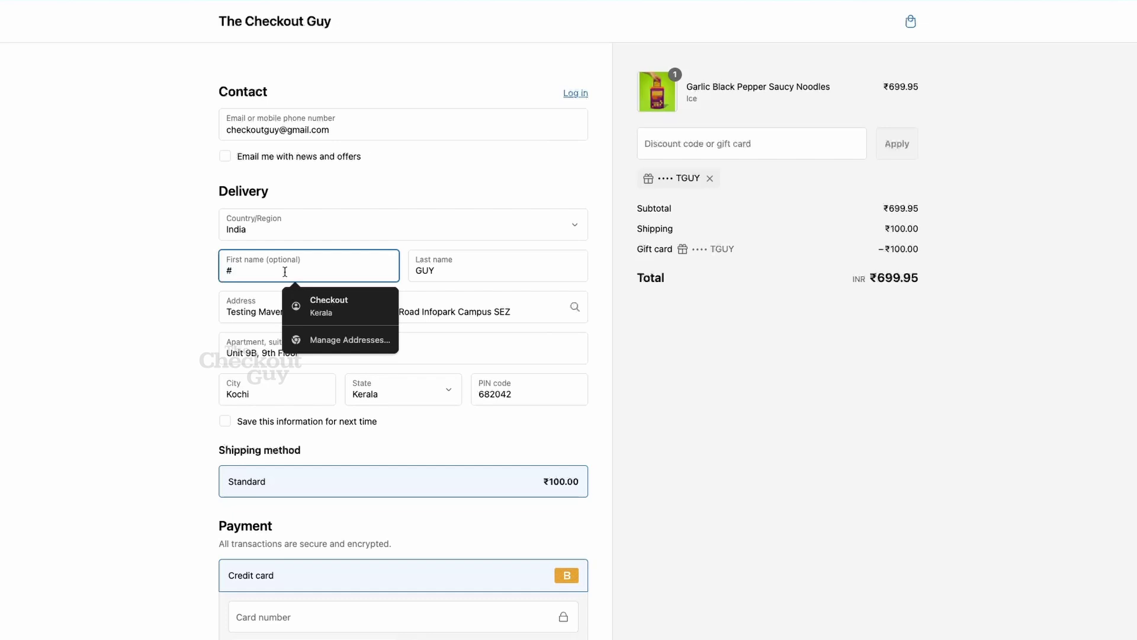
pyautogui.write('des')
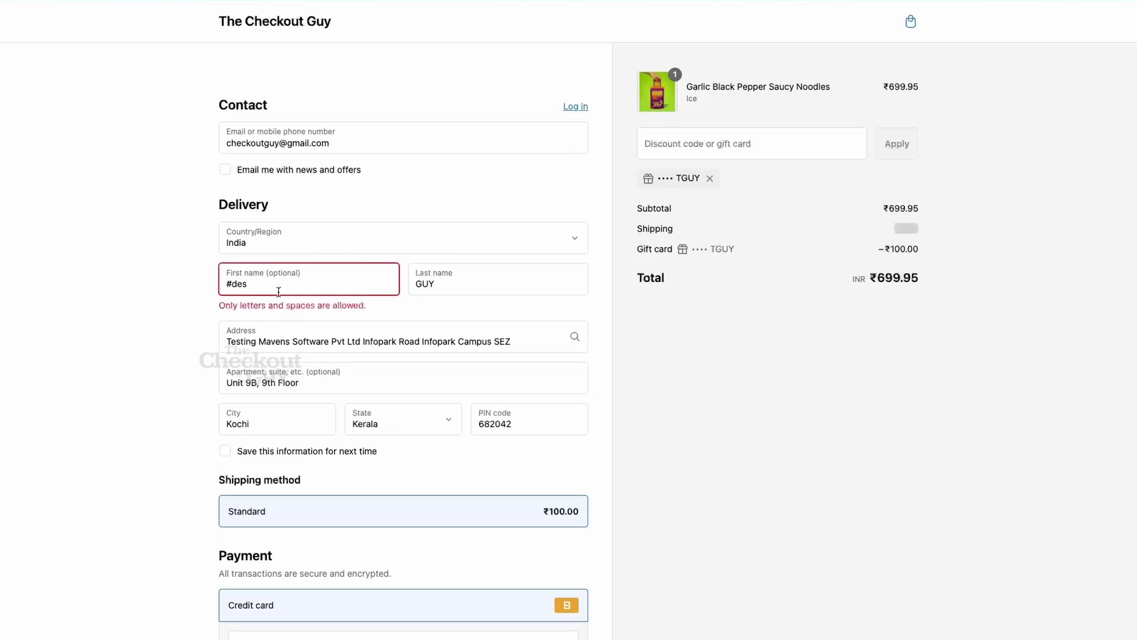
pyautogui.tripleClick(288, 288)
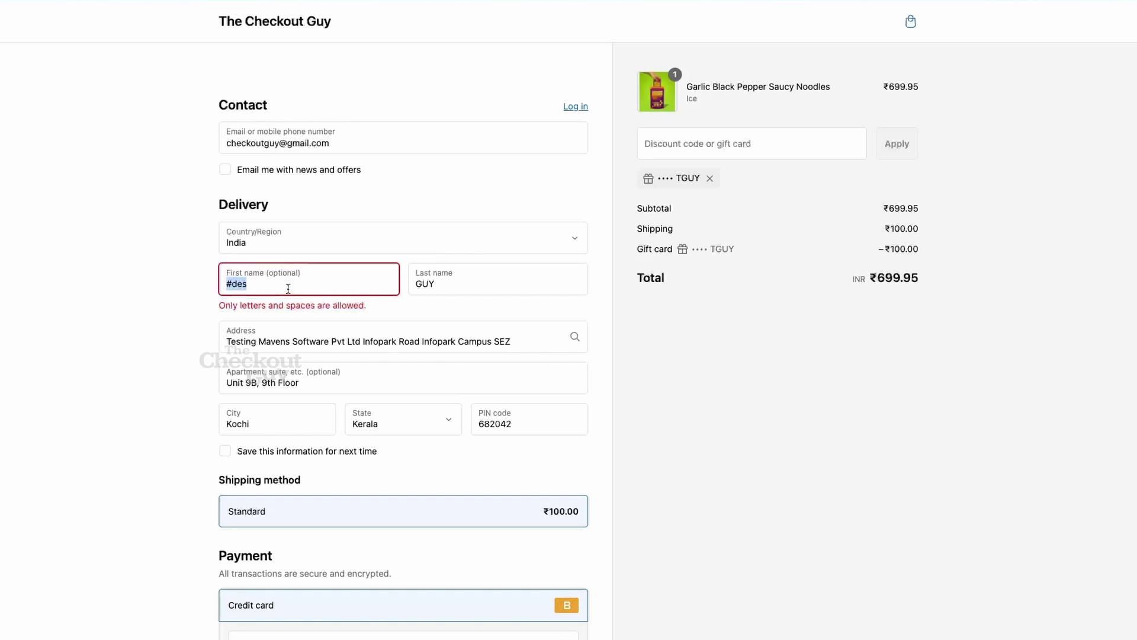
pyautogui.write('checkout')
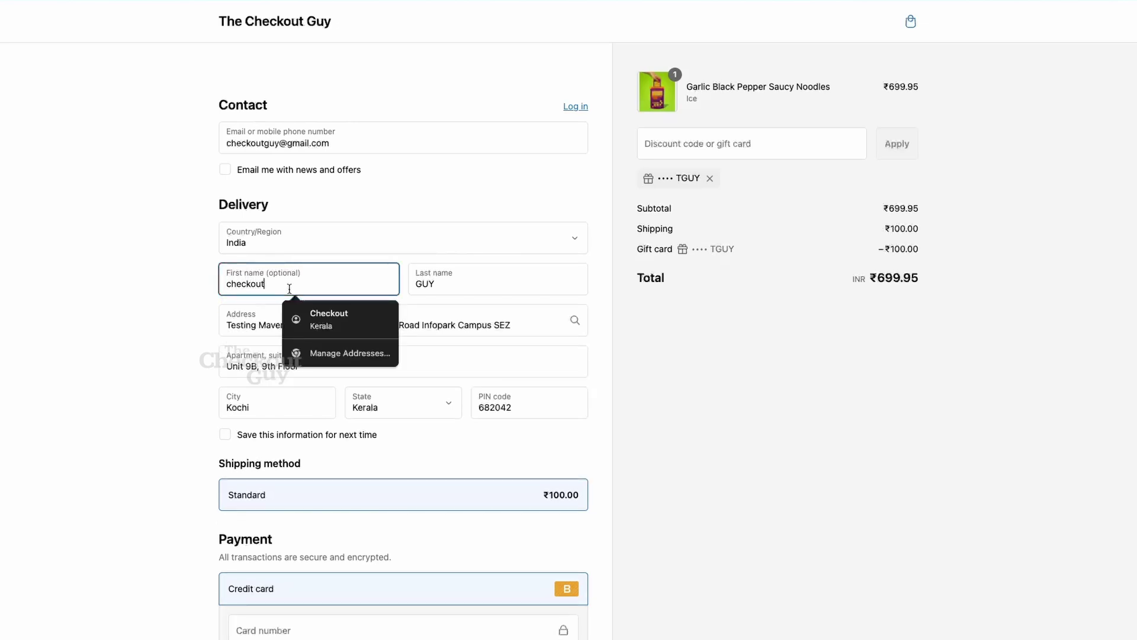
pyautogui.click(152, 270)
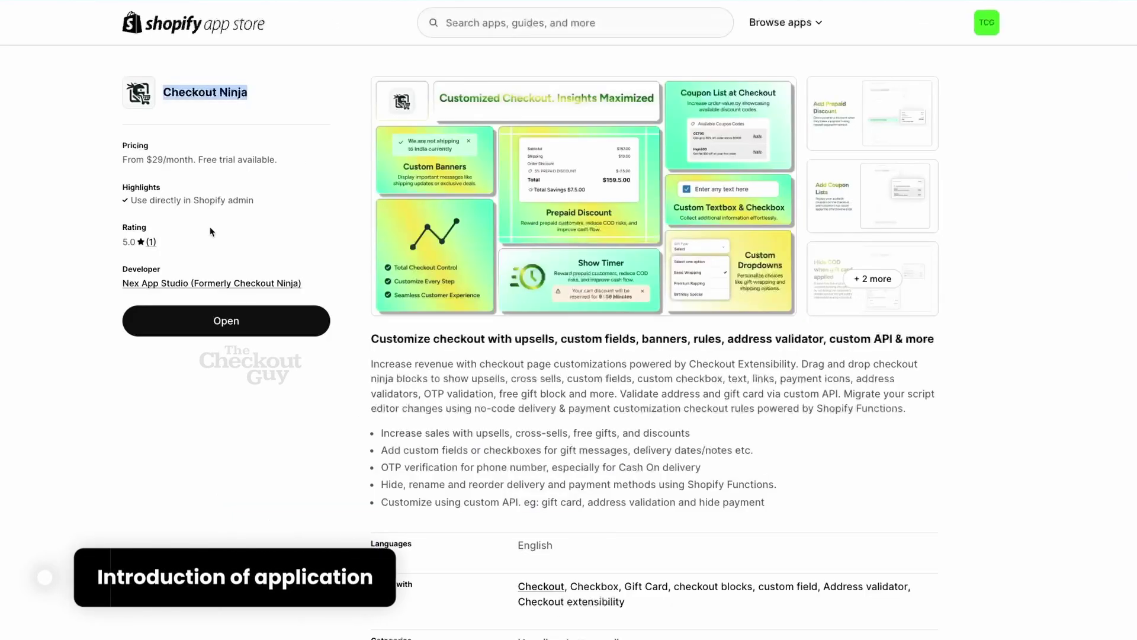
# Step: Review the Checkout Ninja listing and its feature description in the Shopify App Store
pyautogui.click(281, 104)
pyautogui.scroll(-3, 348, 220)
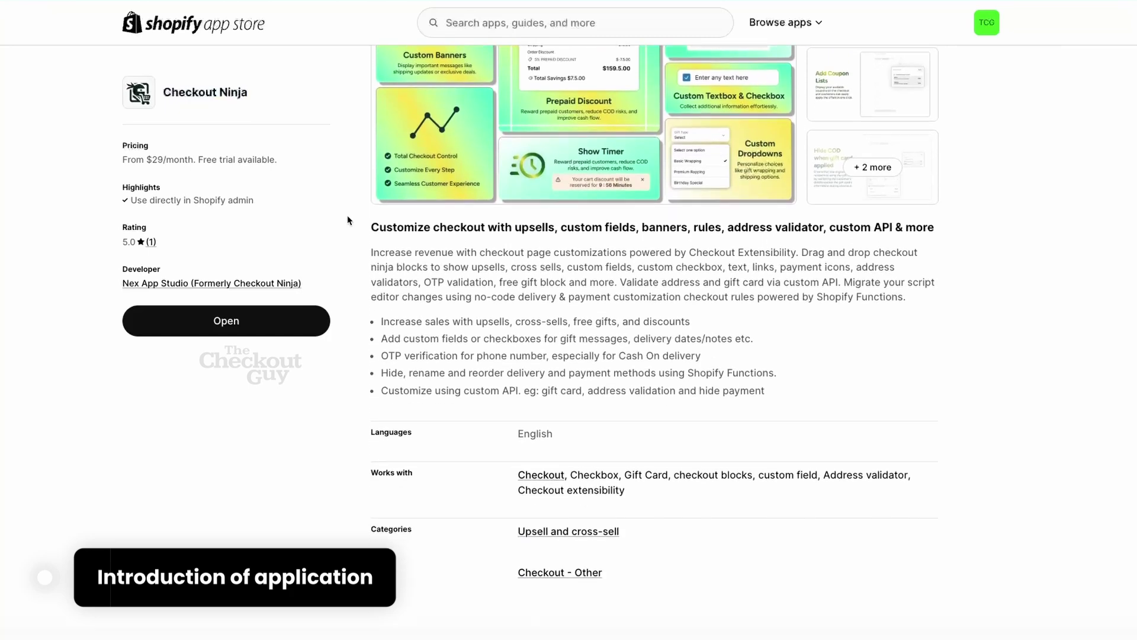
pyautogui.scroll(3, 348, 220)
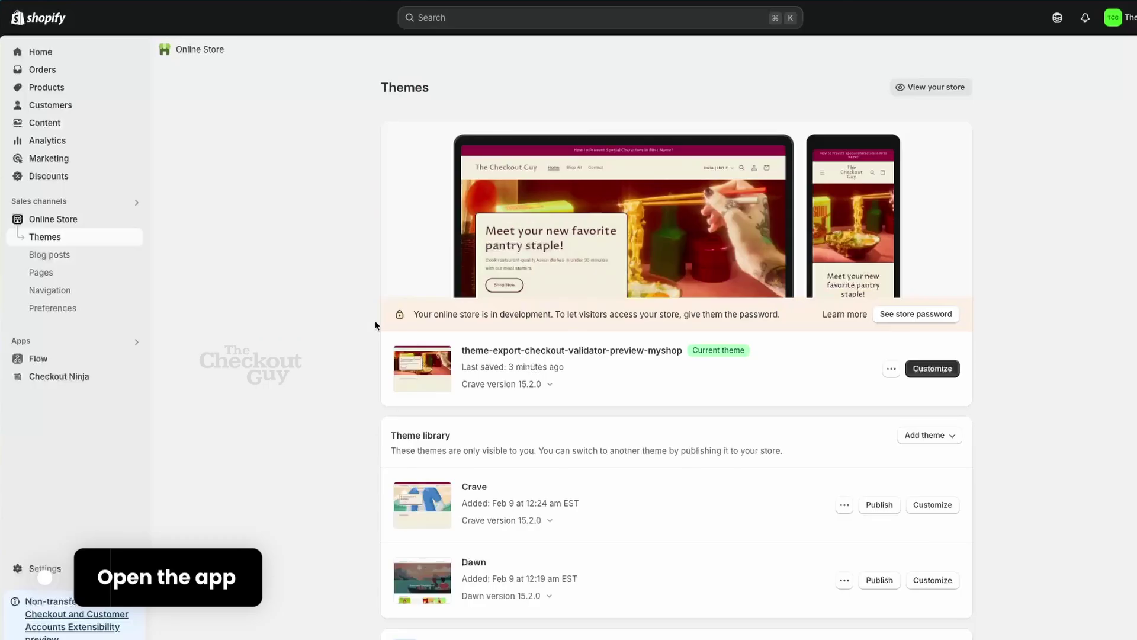
# Step: Create a new checkout rule in the Checkout Ninja app of the Shopify admin, titled "First name validation"
pyautogui.click(109, 376)
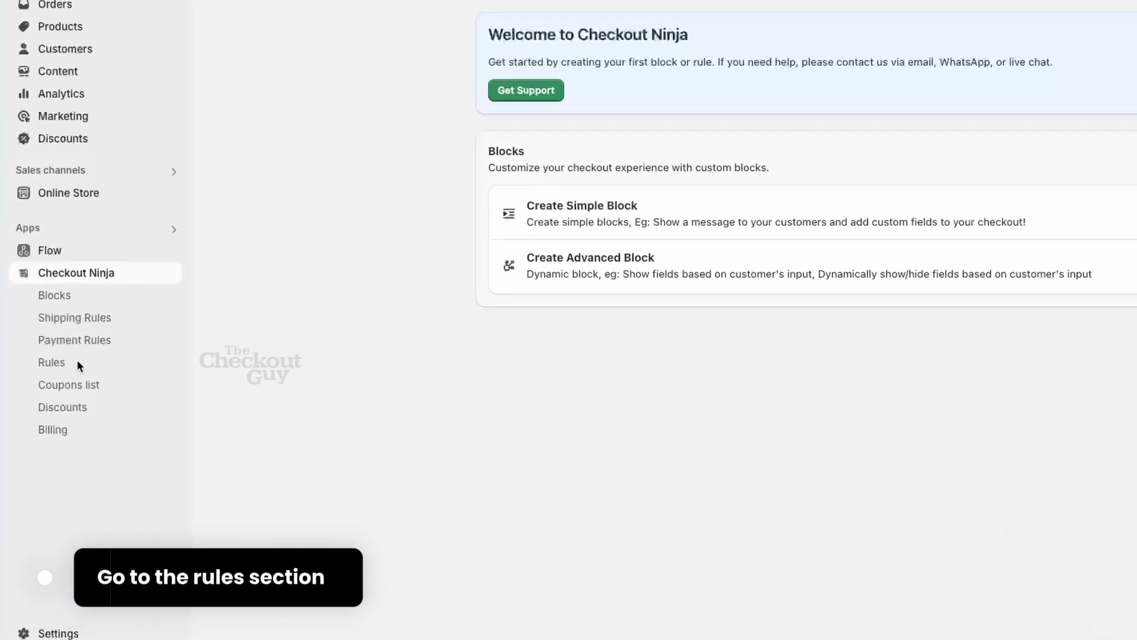
pyautogui.click(65, 364)
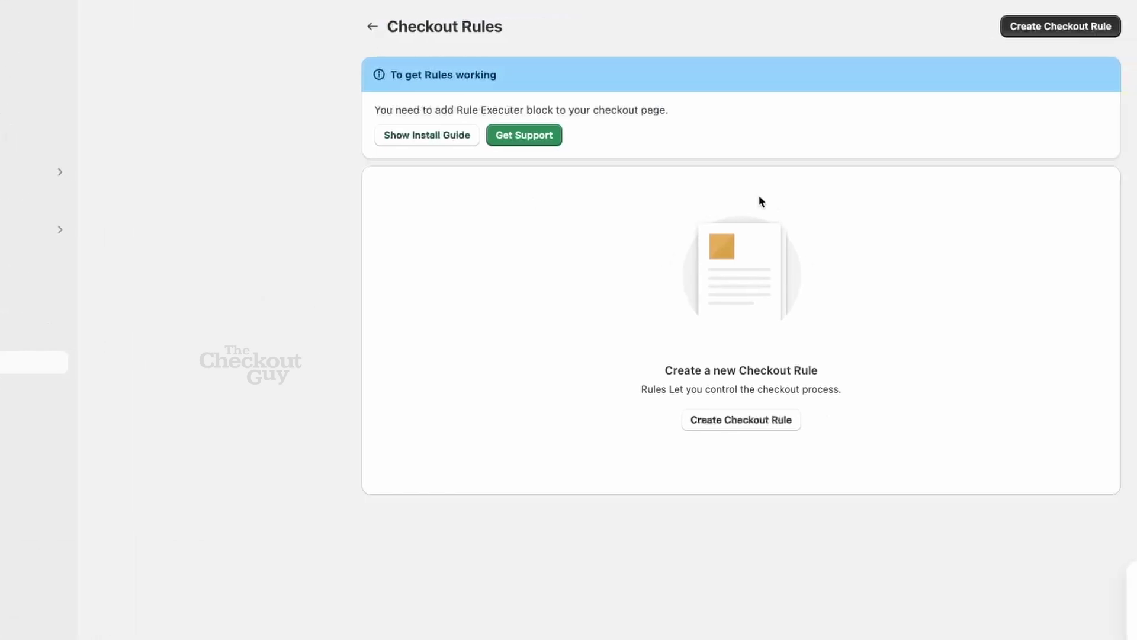
pyautogui.click(1014, 26)
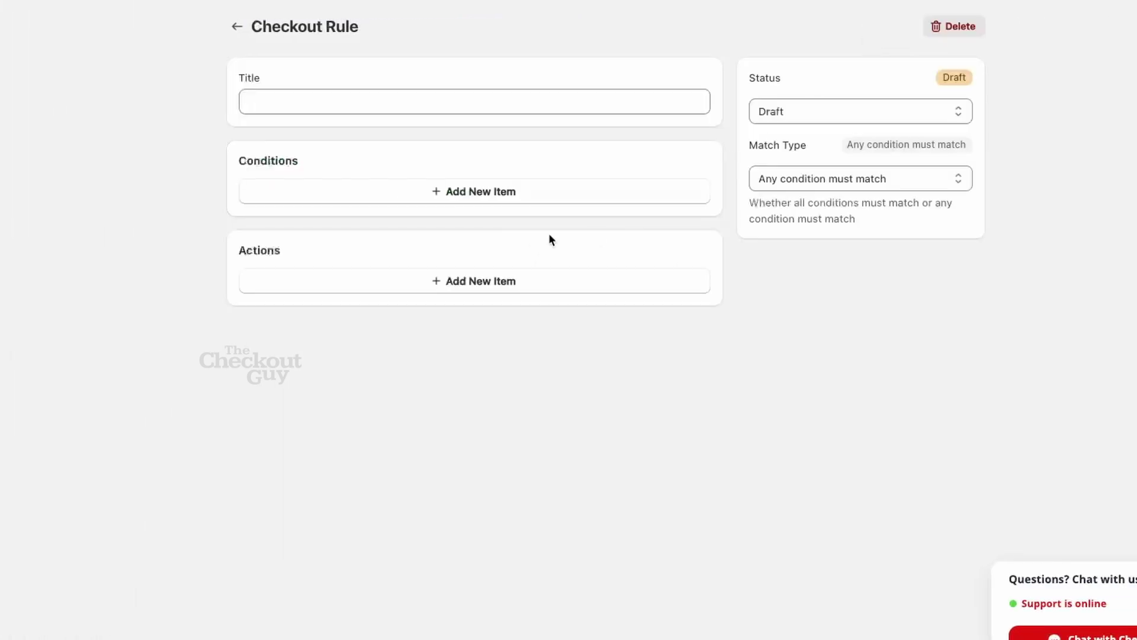
pyautogui.click(359, 102)
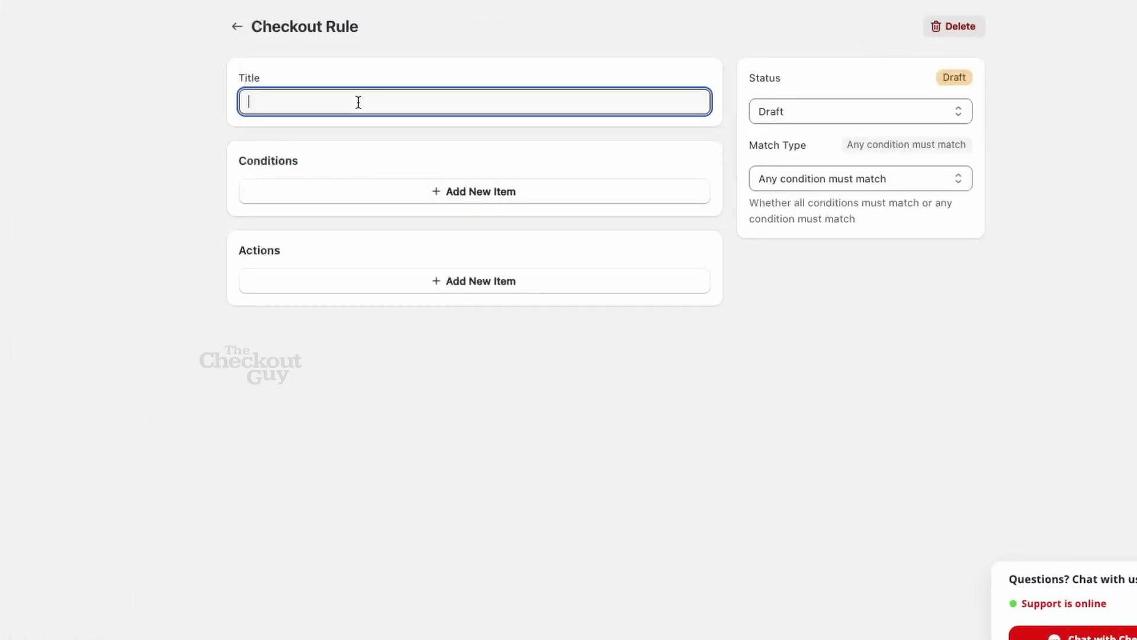
pyautogui.write('First name validation')
# Step: Add a First Name condition using Not Match regex (Regular Expression) with the value ^[A-Za-z]+(?: [A-Za-z]+)*$
pyautogui.click(388, 188)
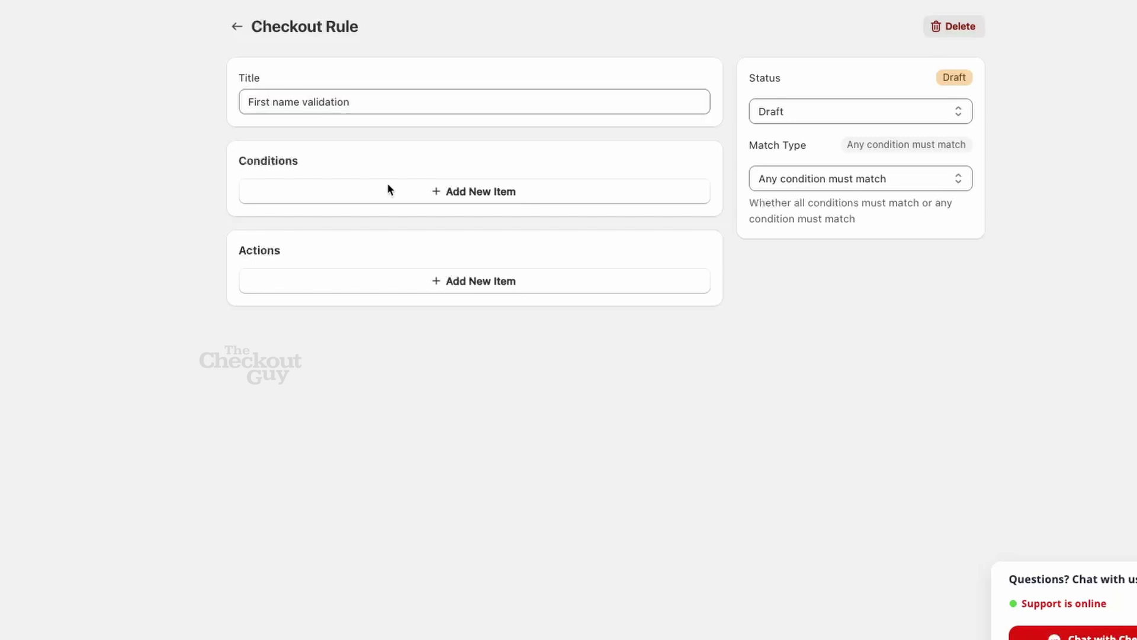
pyautogui.click(388, 191)
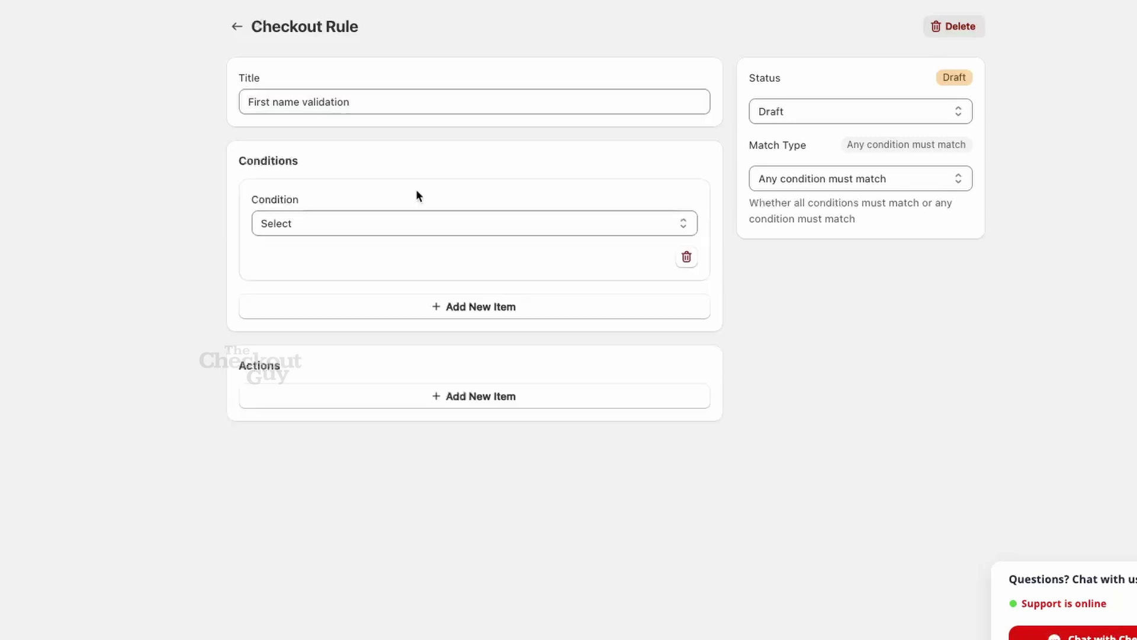
pyautogui.click(350, 228)
pyautogui.click(325, 436)
pyautogui.click(325, 263)
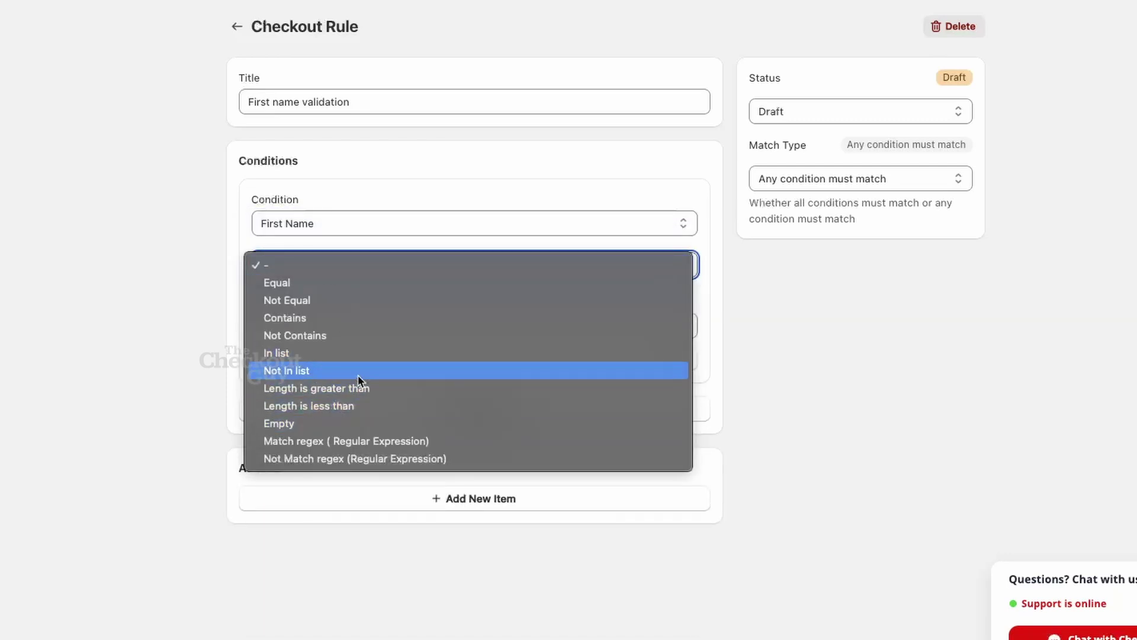
pyautogui.click(374, 458)
pyautogui.click(331, 319)
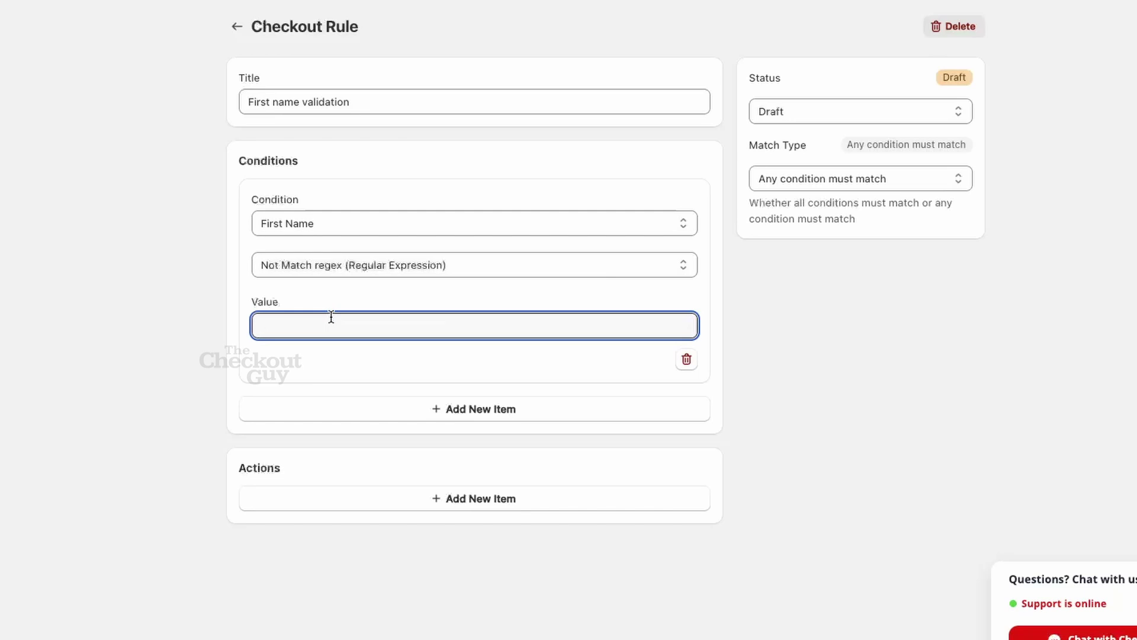
pyautogui.write('^[A-Za-z]+(?: [A-Za-z]+)*$')
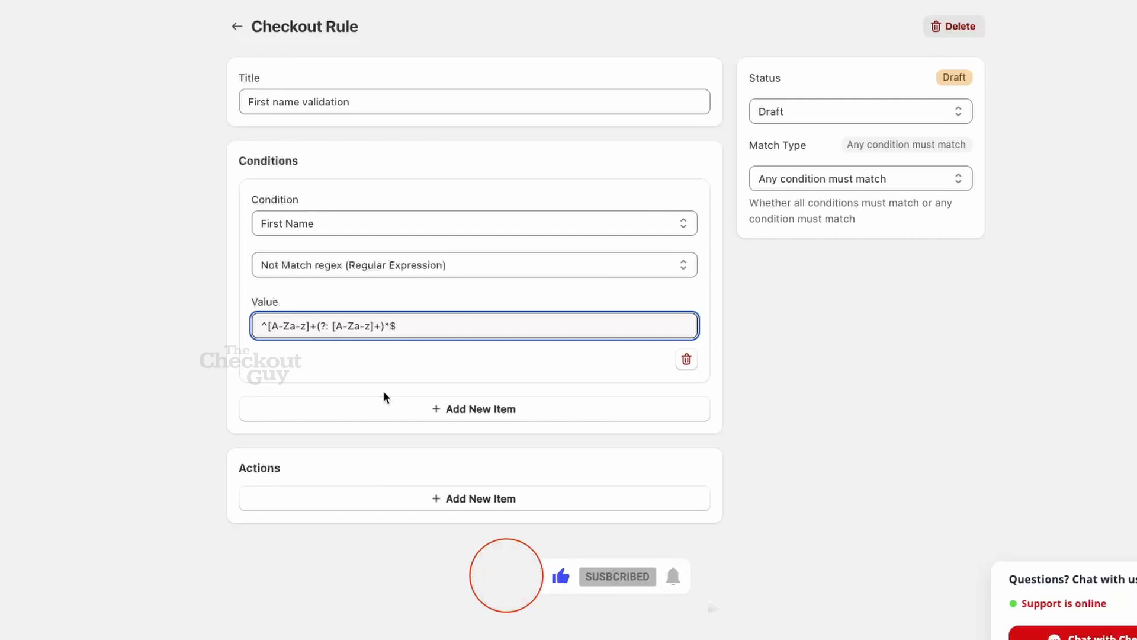
# Step: Add a Show Error Message action to the rule and set its location to First Name
pyautogui.click(436, 497)
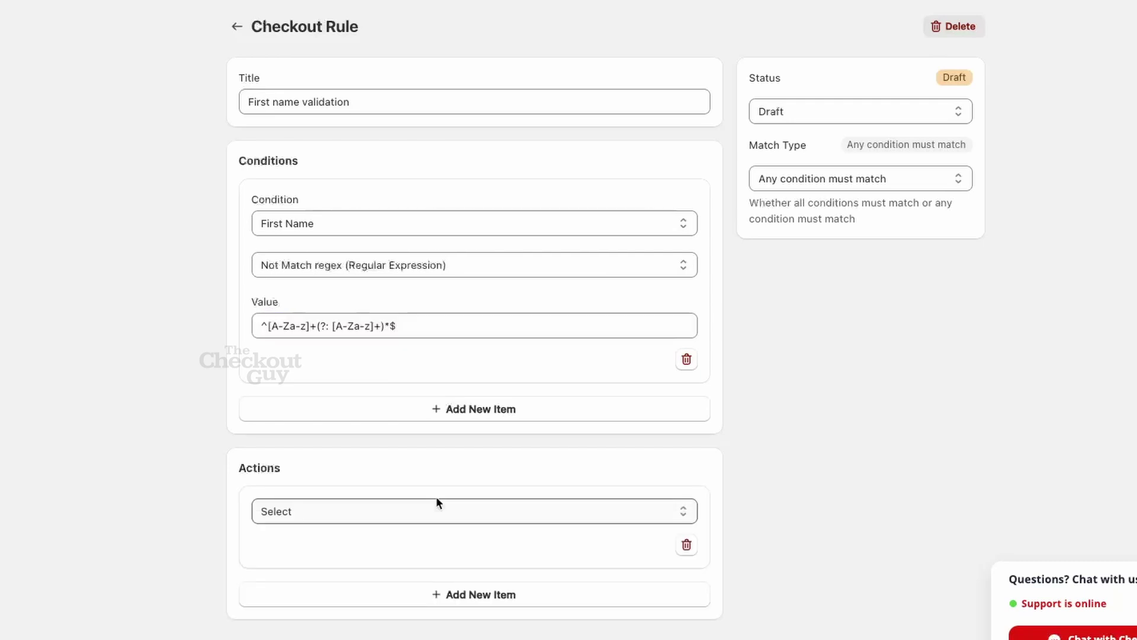
pyautogui.click(413, 513)
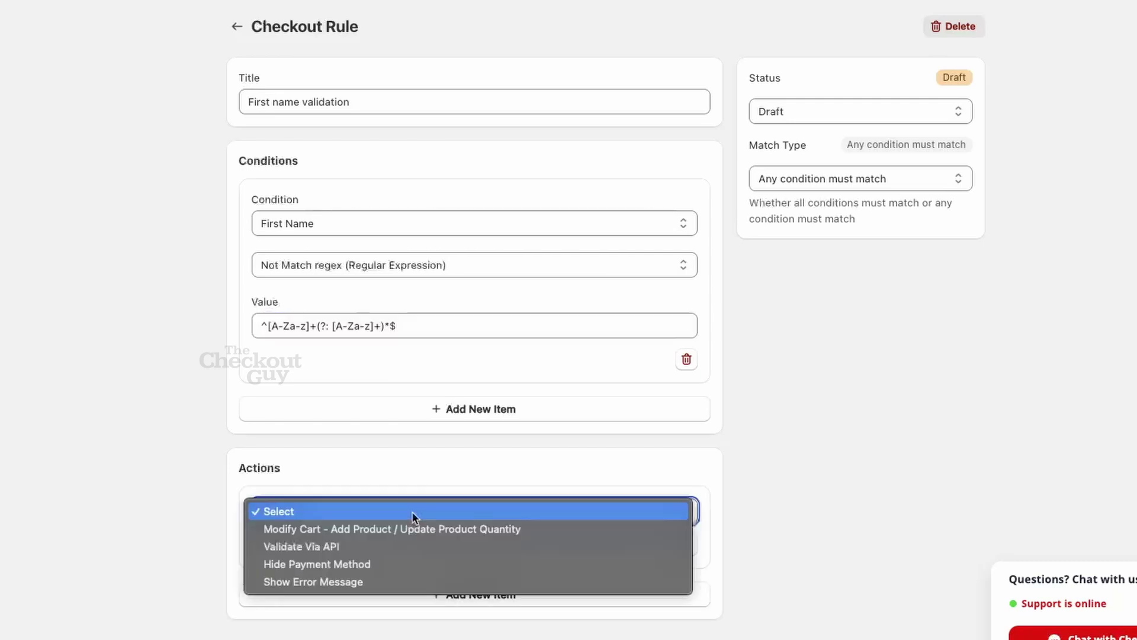
pyautogui.click(374, 582)
pyautogui.scroll(-2, 333, 564)
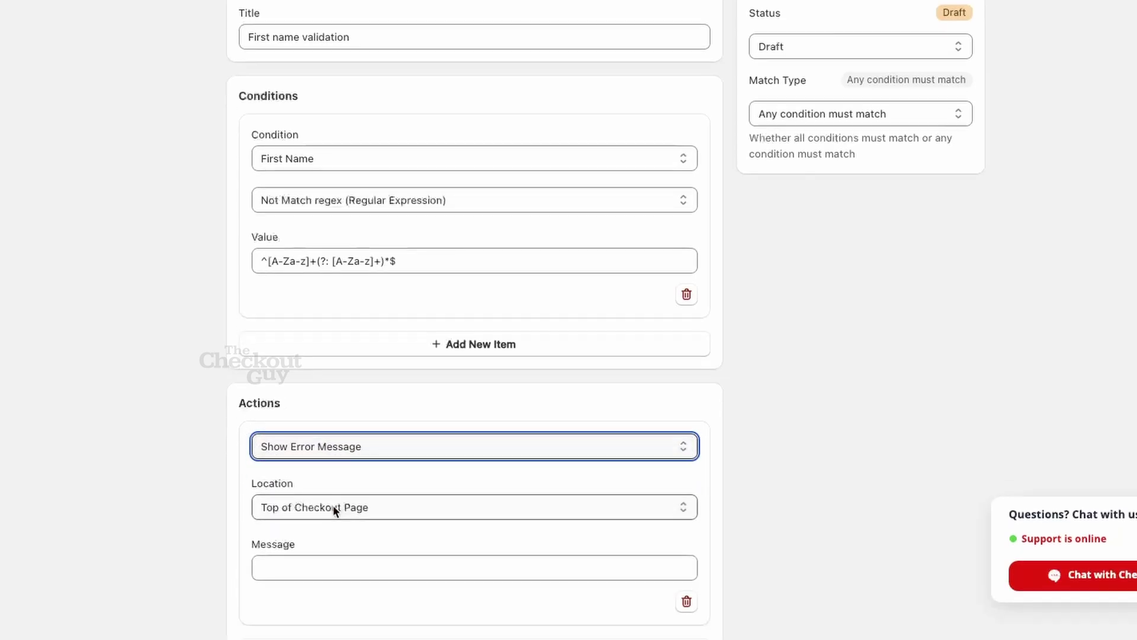
pyautogui.click(335, 468)
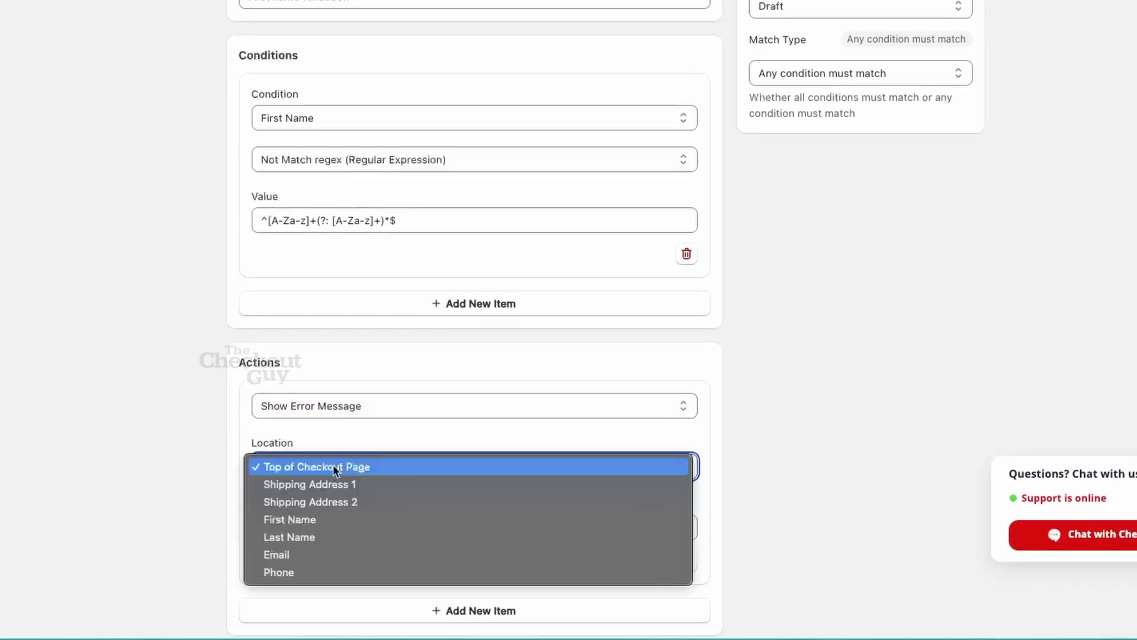
pyautogui.click(318, 518)
# Step: Set the action's error message to "Only letters and spaces are allowed."
pyautogui.click(318, 523)
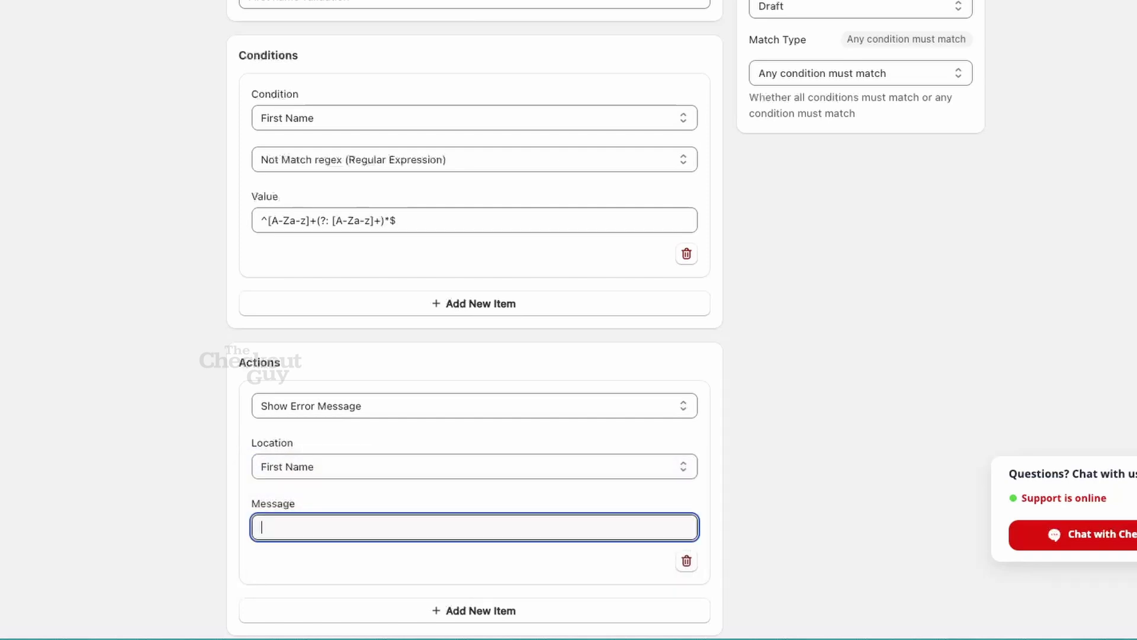
pyautogui.press('super+Tab')
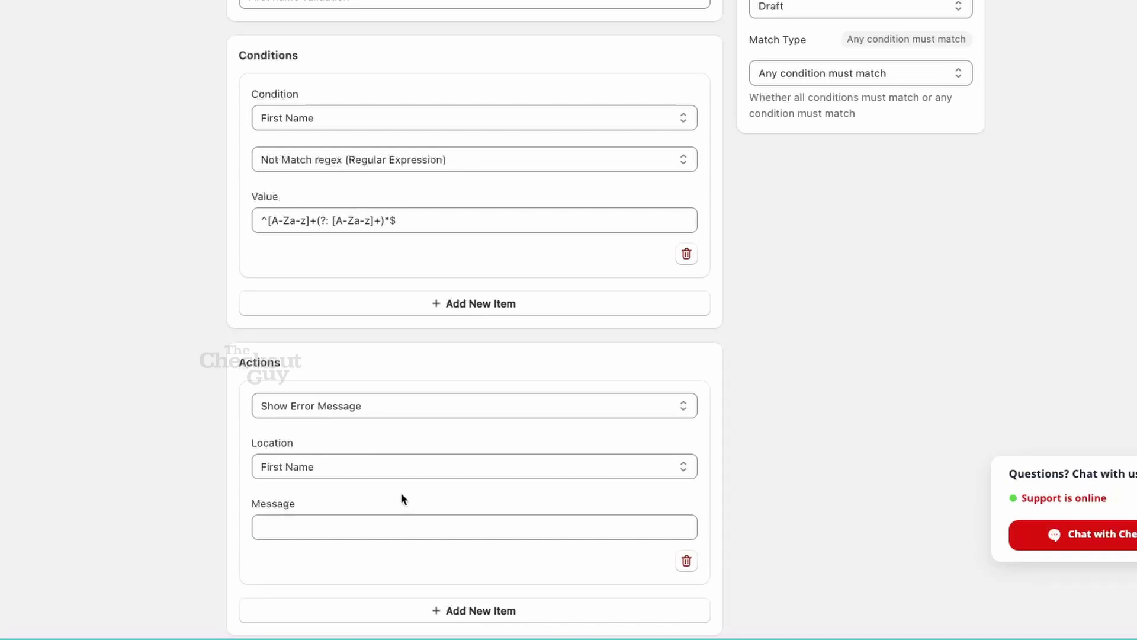
pyautogui.click(277, 524)
pyautogui.write('Only letters and spaces are allowed.')
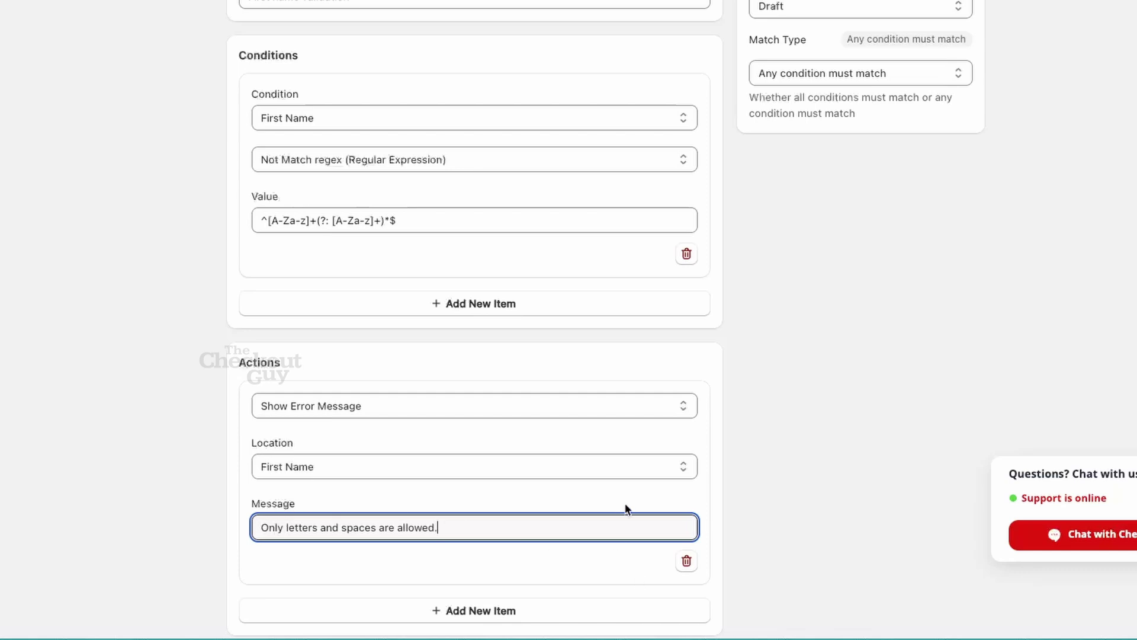
pyautogui.click(799, 416)
# Step: Set the checkout rule's status to Active and save the rule
pyautogui.scroll(1, 794, 379)
pyautogui.scroll(3, 788, 349)
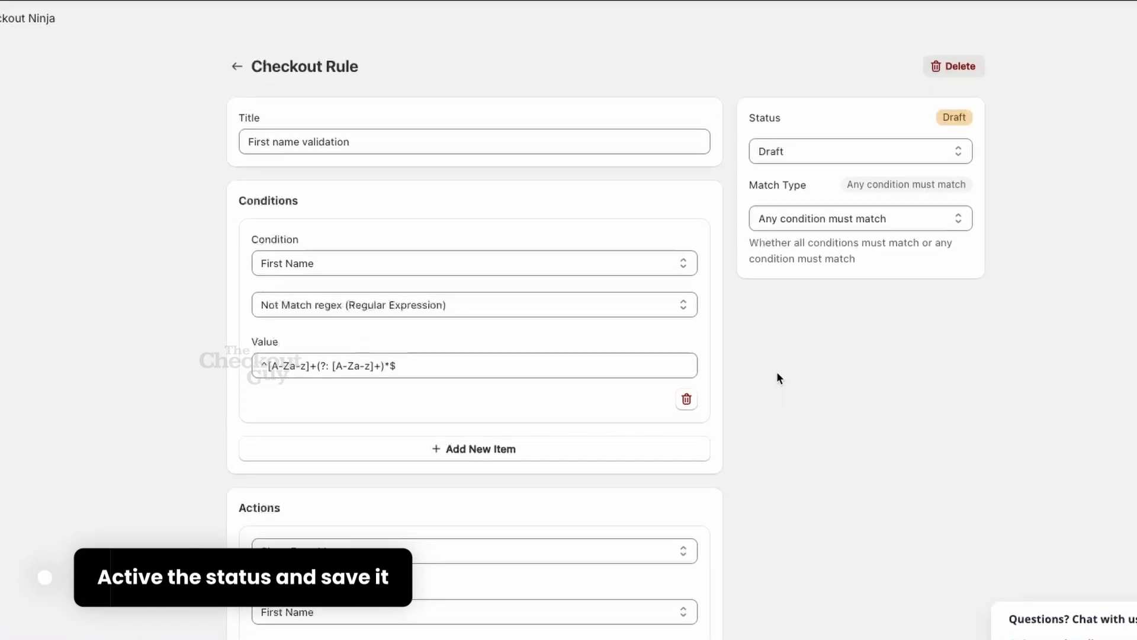
pyautogui.click(784, 194)
pyautogui.click(784, 177)
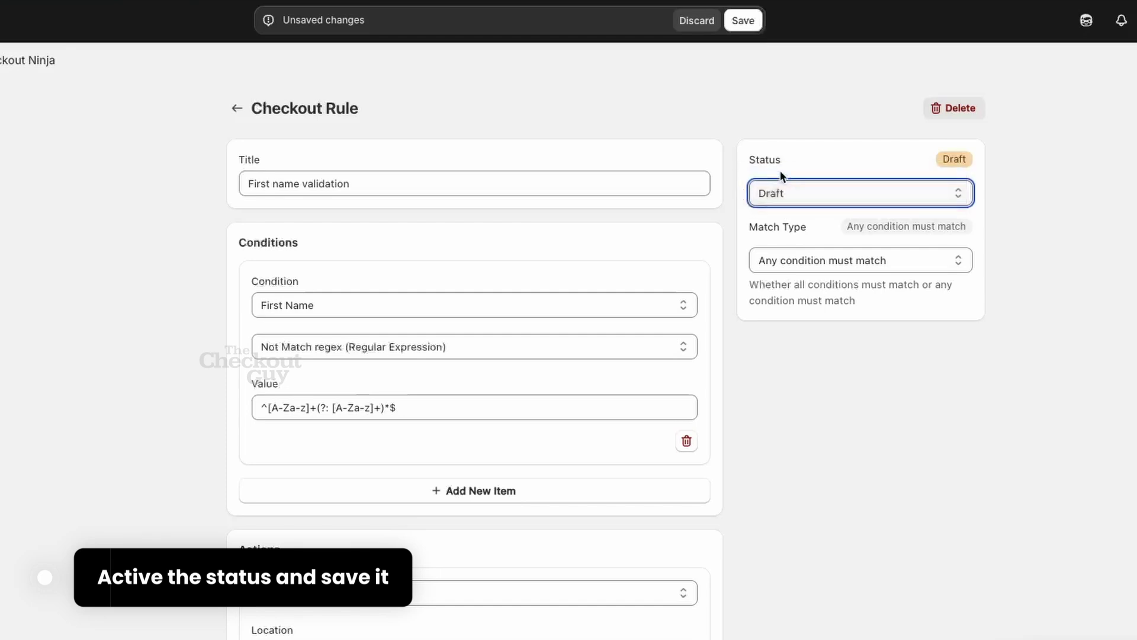
pyautogui.click(743, 20)
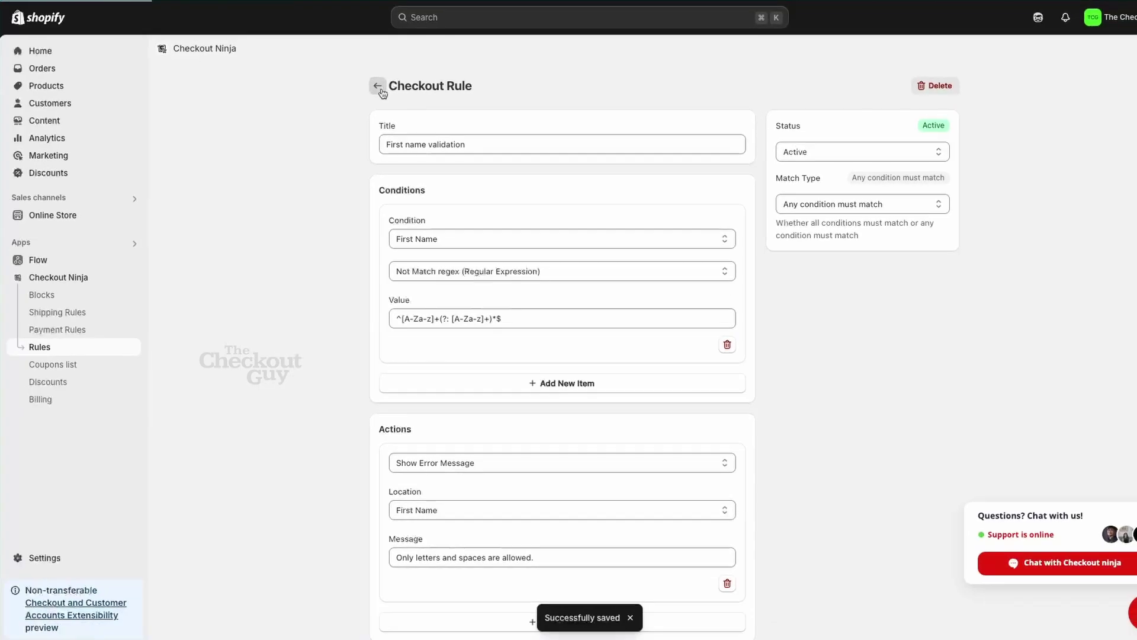
# Step: Return to the Checkout Rules list and read the notice on getting rules working
pyautogui.click(378, 86)
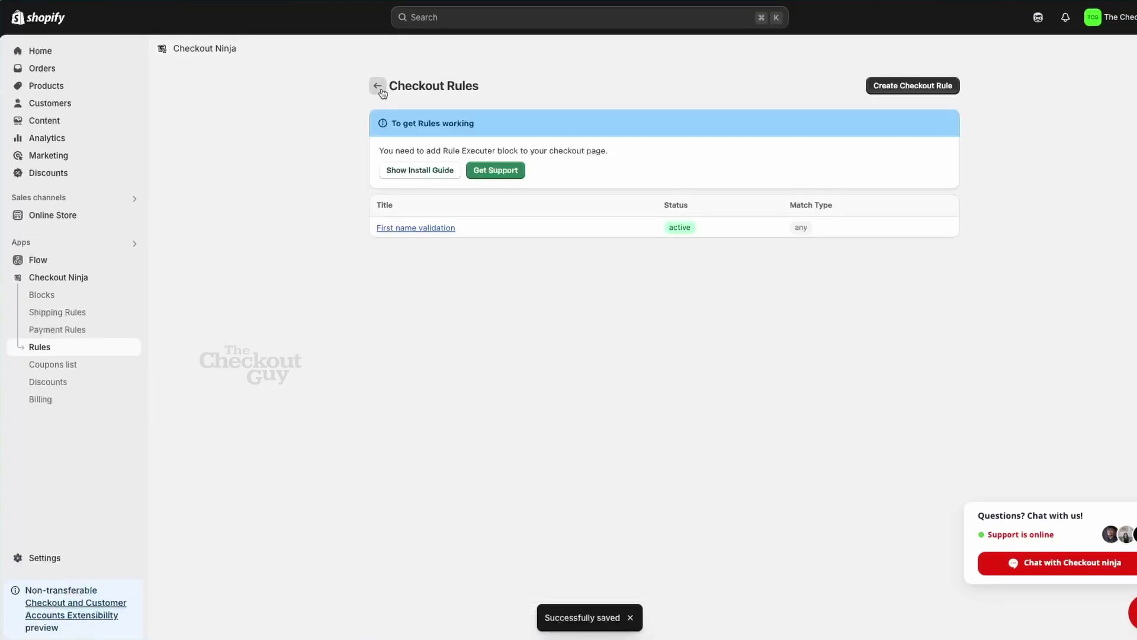
pyautogui.doubleClick(468, 151)
pyautogui.tripleClick(468, 150)
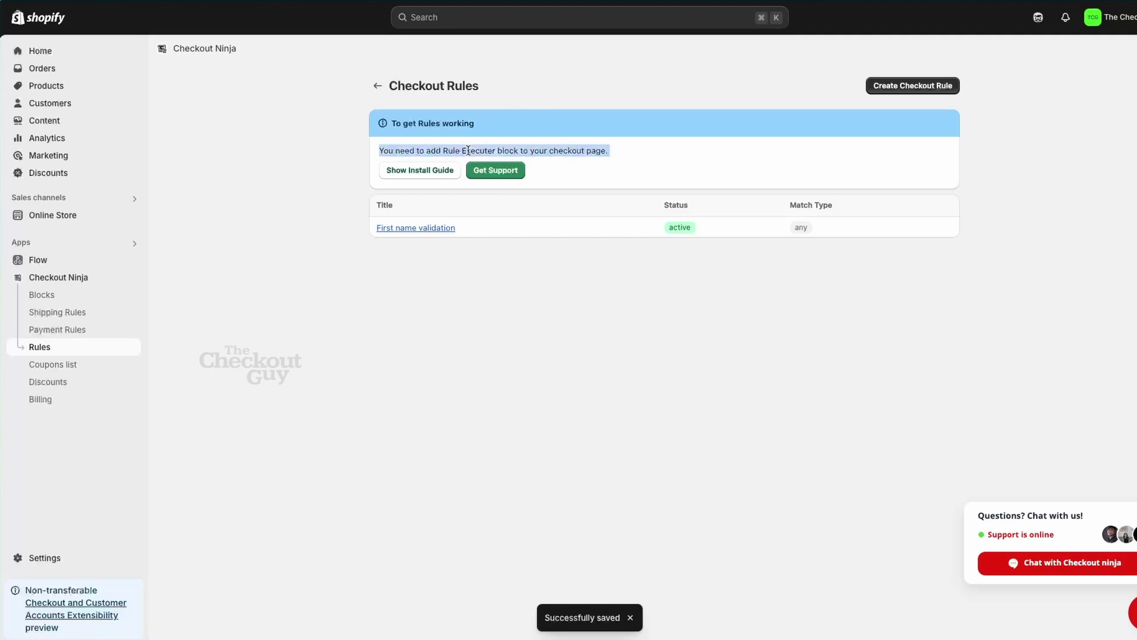
pyautogui.doubleClick(510, 150)
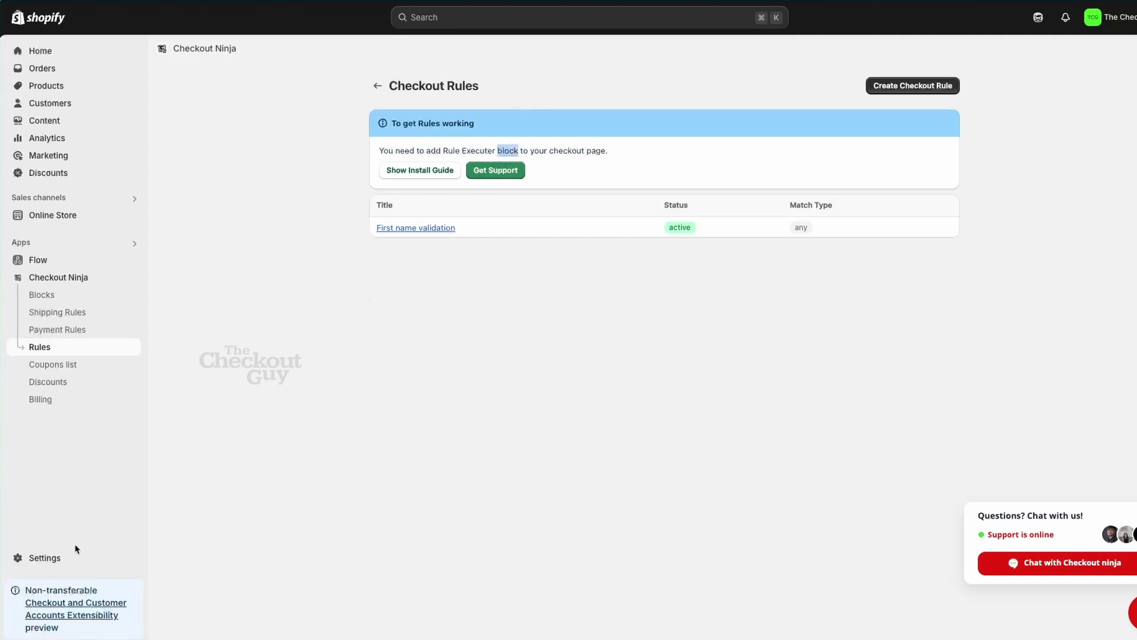
# Step: Open the live "checkout guy dev configuration" for customizing from the store's Checkout settings
pyautogui.click(59, 557)
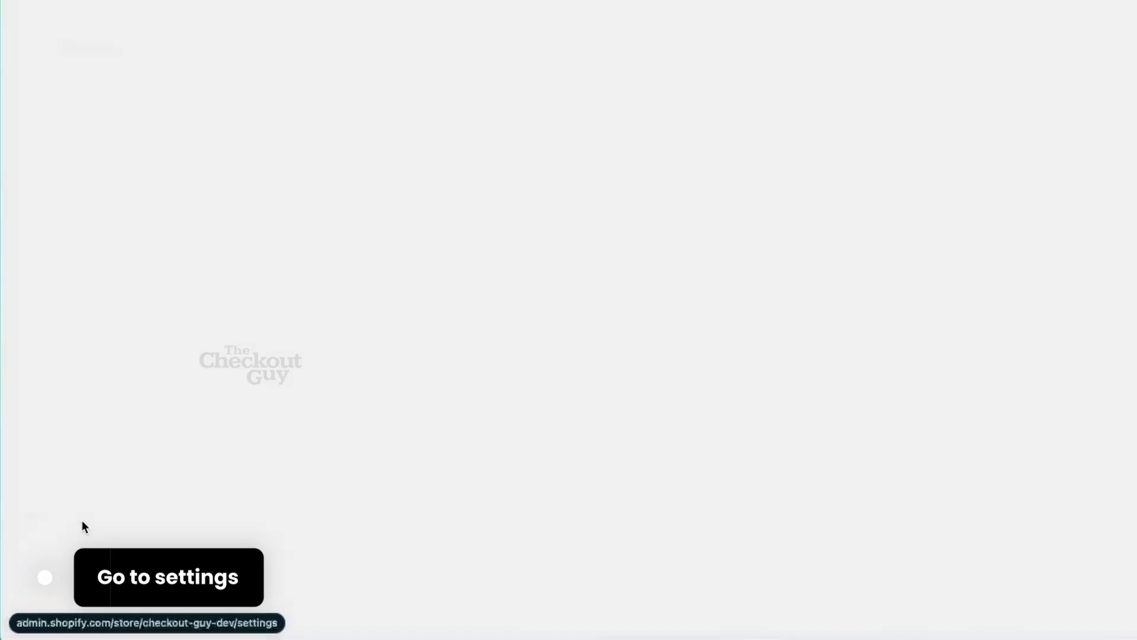
pyautogui.scroll(3, 419, 196)
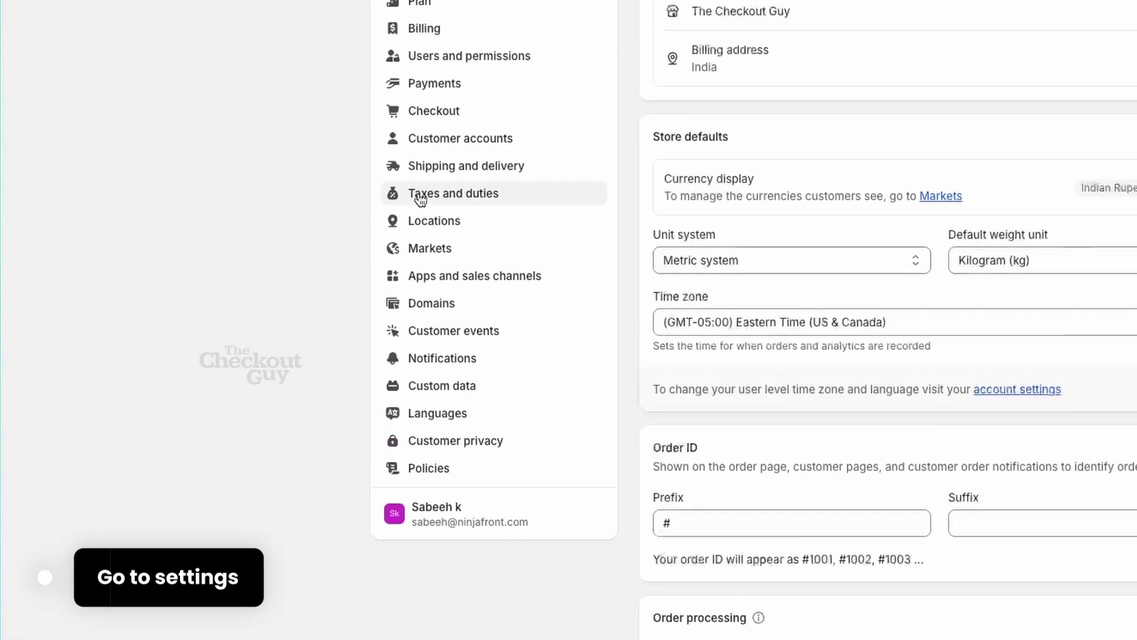
pyautogui.click(436, 225)
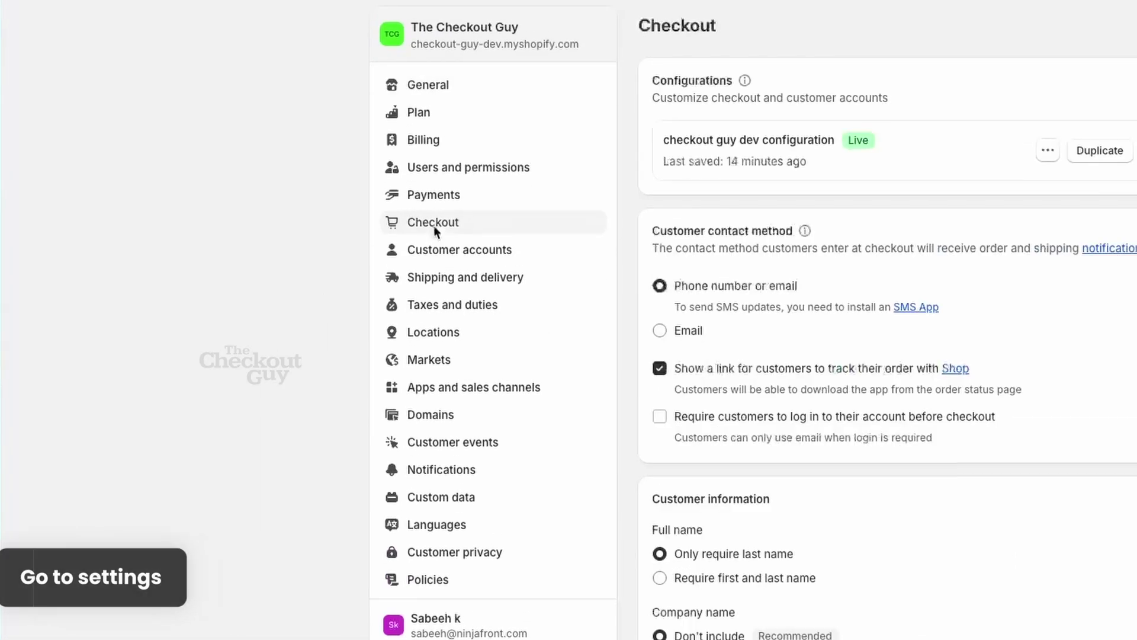
pyautogui.click(892, 161)
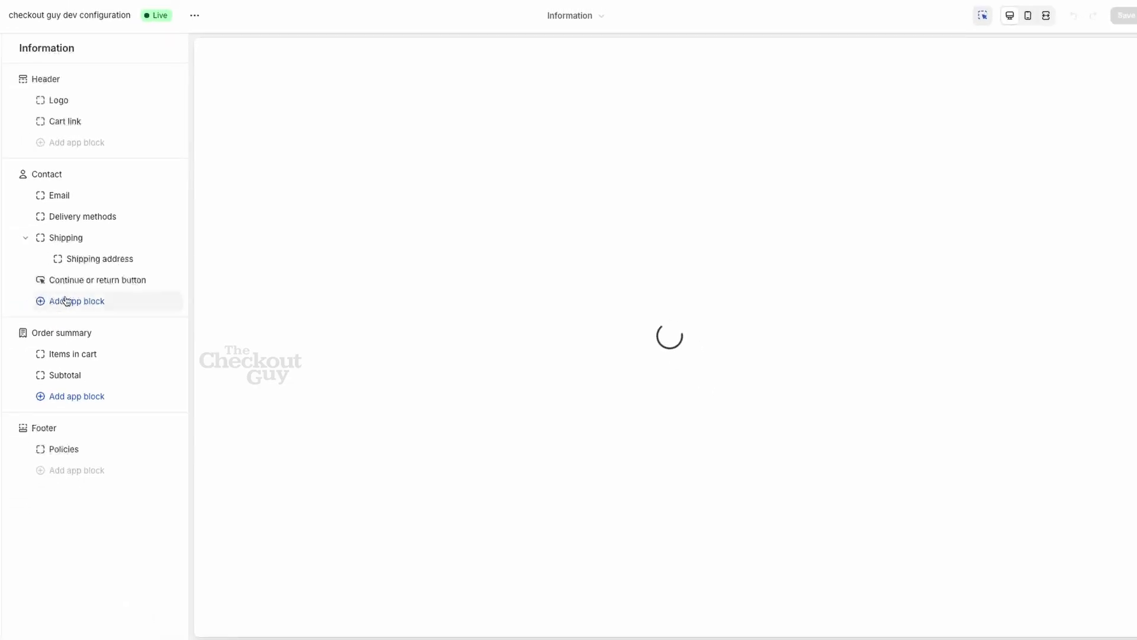
# Step: Add the Checkout Ninja Rules Executor app block to the checkout, with the app allowed to block checkout, and save the configuration
pyautogui.click(66, 301)
pyautogui.click(278, 354)
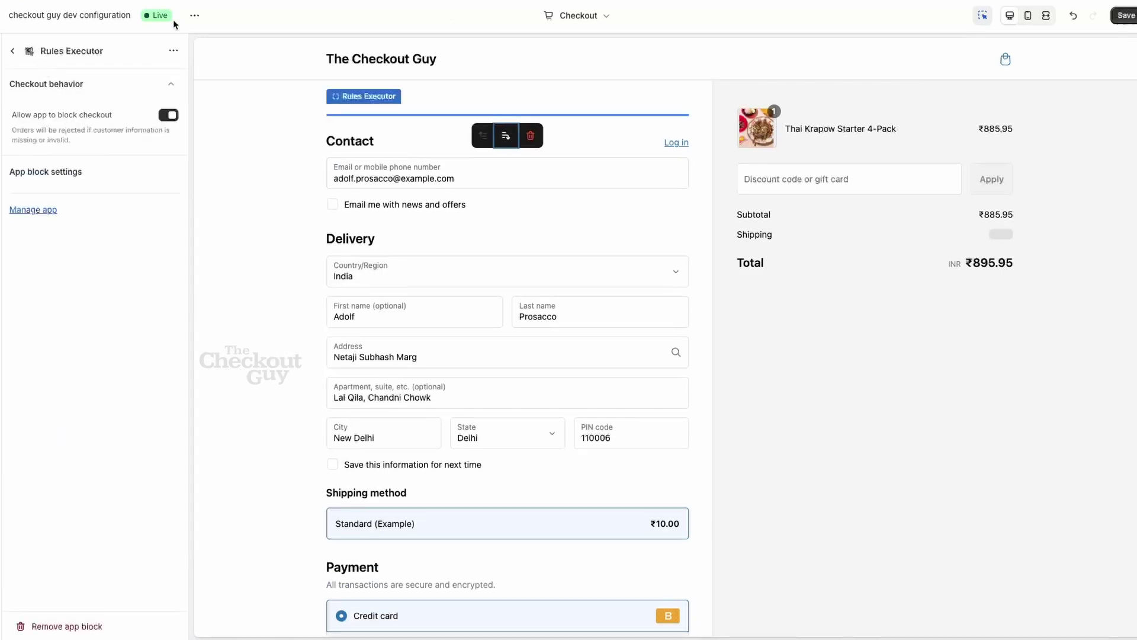
pyautogui.click(1123, 15)
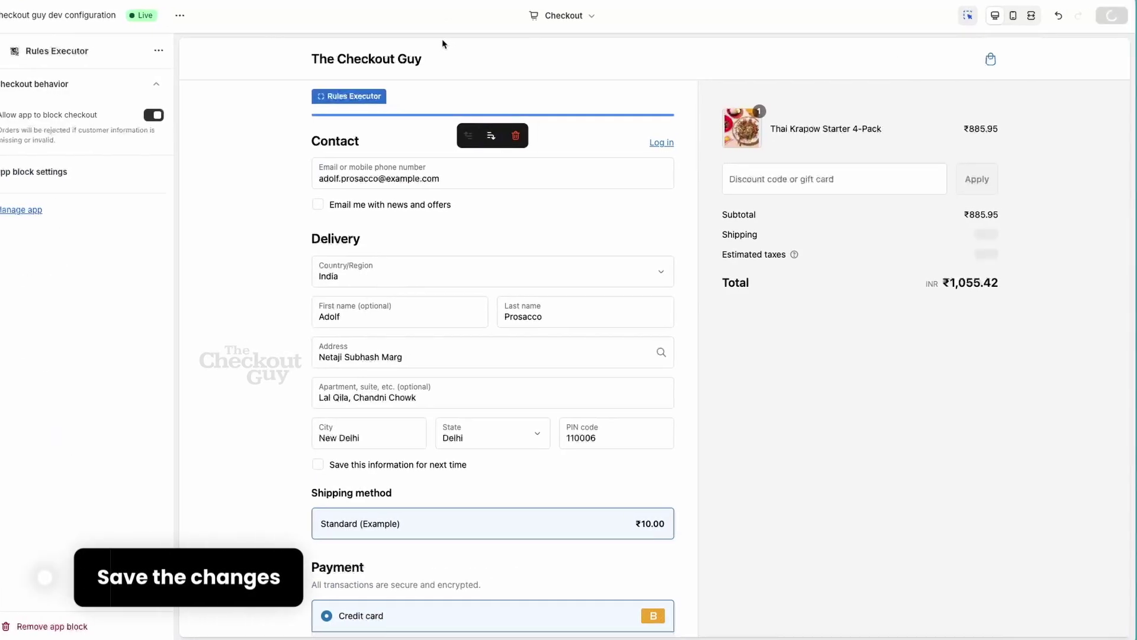
# Step: Leave the checkout editor and settings, and switch to the store's open customer-facing Checkout page
pyautogui.click(0, 15)
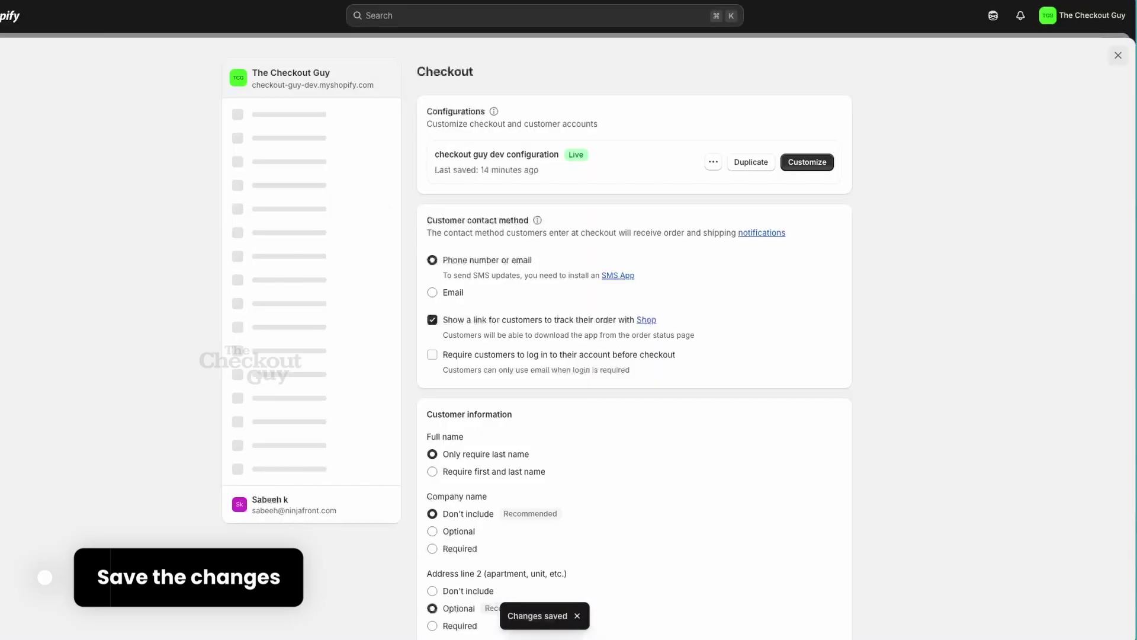
pyautogui.click(282, 74)
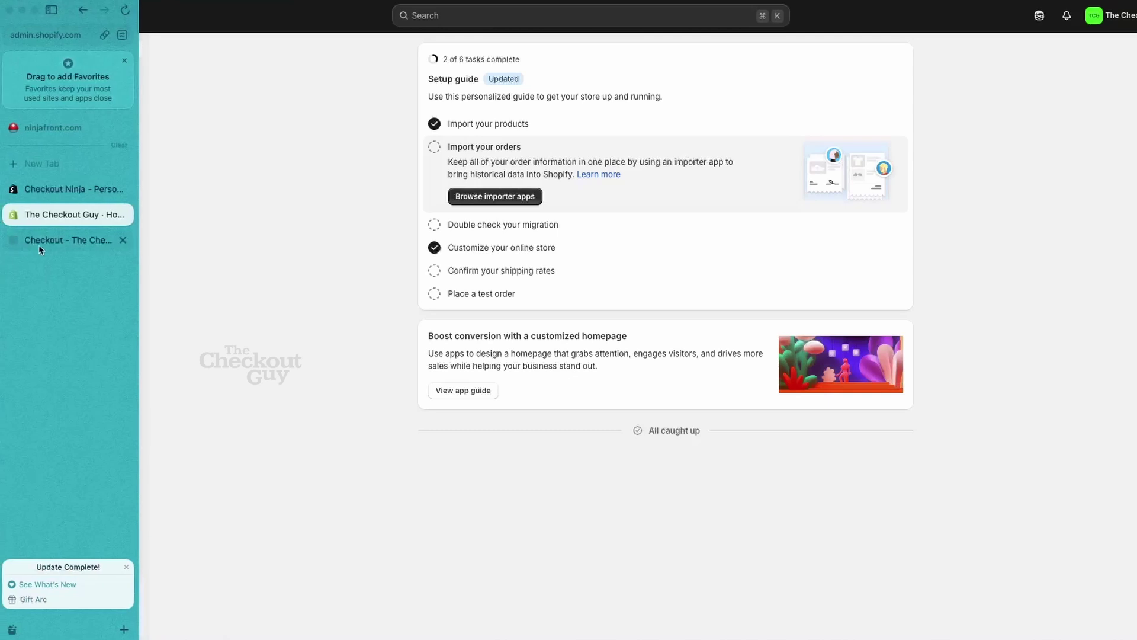
pyautogui.click(60, 243)
# Step: Test the rule by replacing the delivery first name with an invalid value containing digits, starting with "54d"
pyautogui.doubleClick(304, 258)
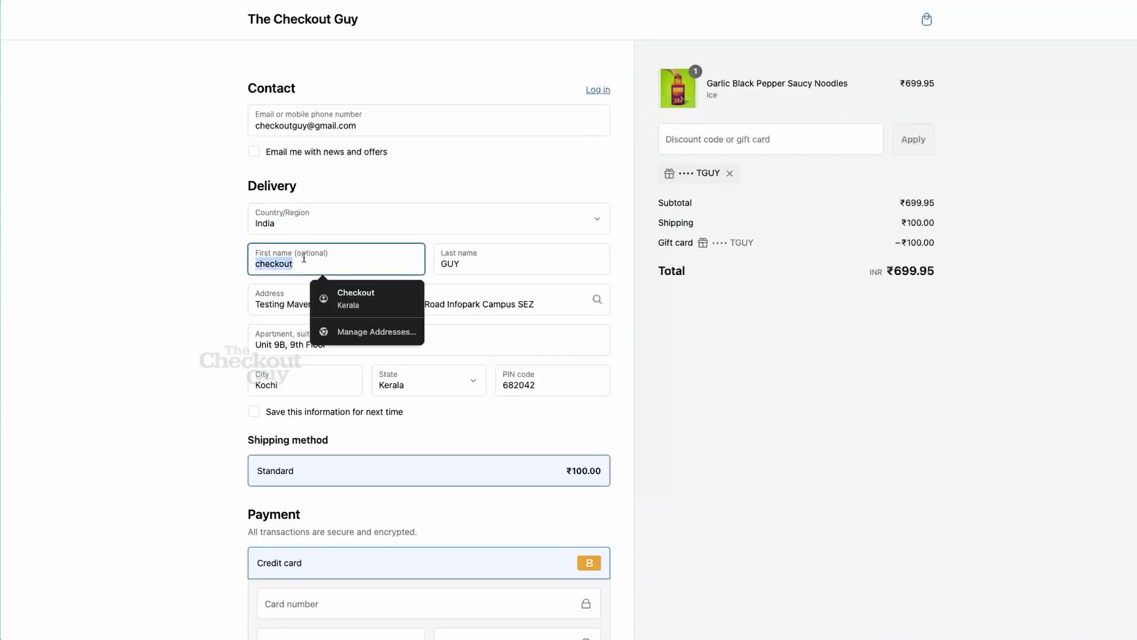
pyautogui.write('54c')
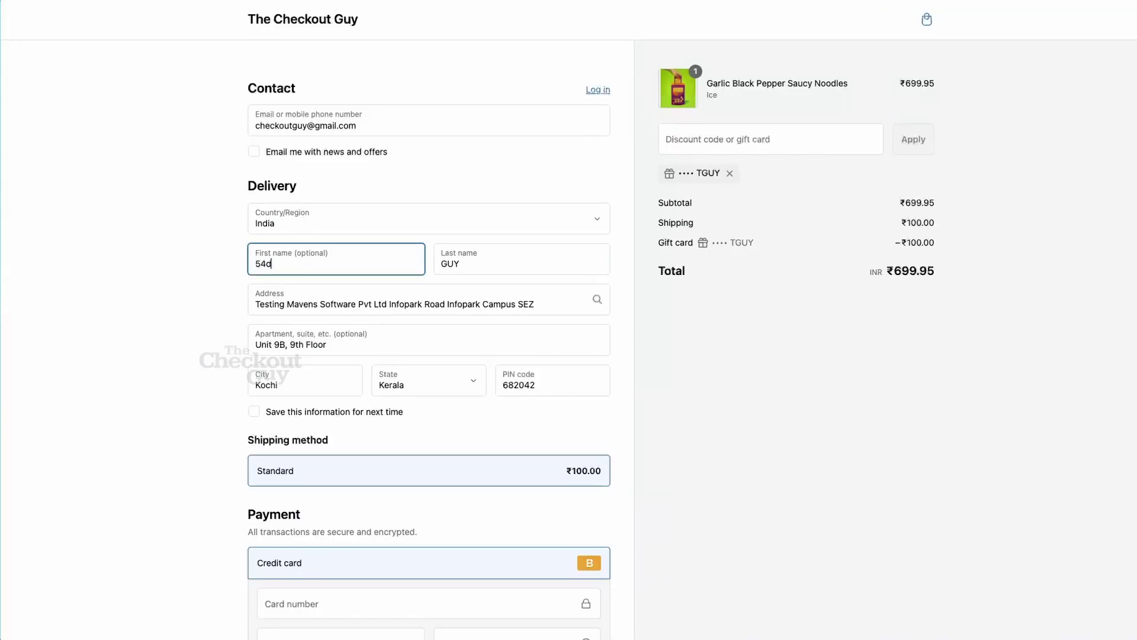
pyautogui.write('s')
# Step: Clear the invalid first name and fill the field with the suggested saved entry "Checkout"
pyautogui.doubleClick(279, 282)
pyautogui.press('BackSpace')
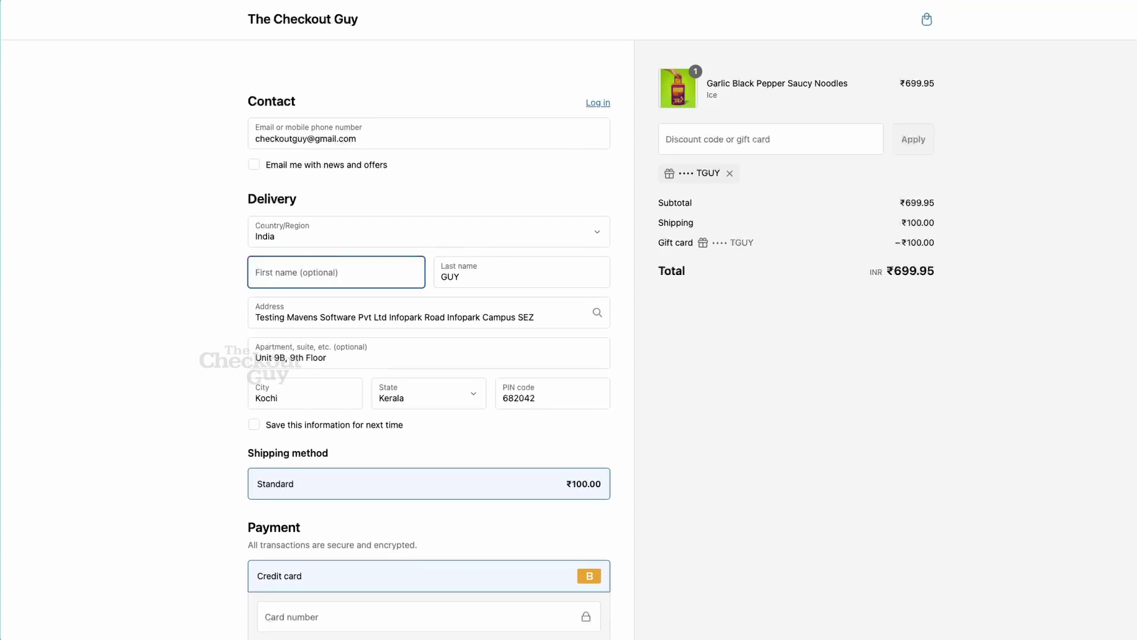
pyautogui.write('checko')
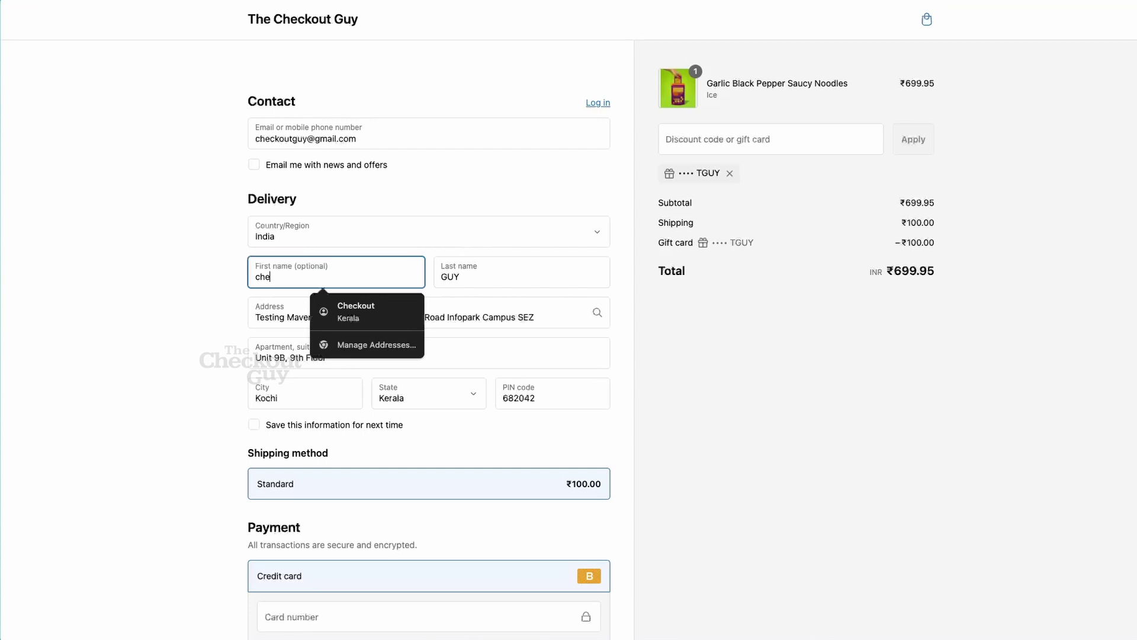
pyautogui.press('Down')
pyautogui.press('Return')
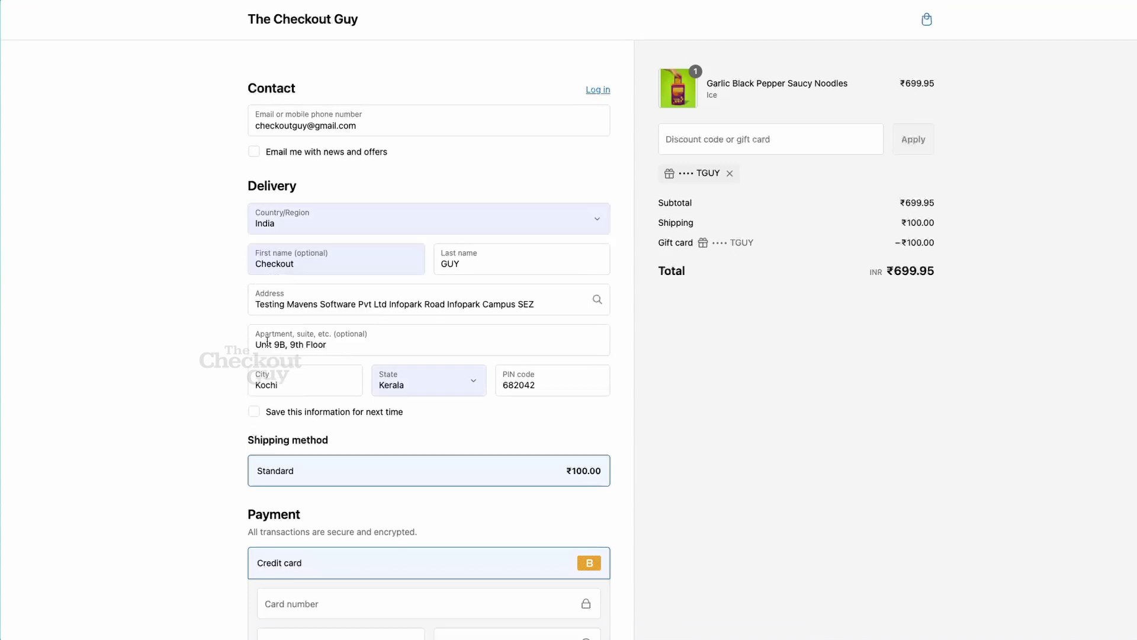
pyautogui.scroll(-1, 268, 343)
pyautogui.scroll(1, 432, 195)
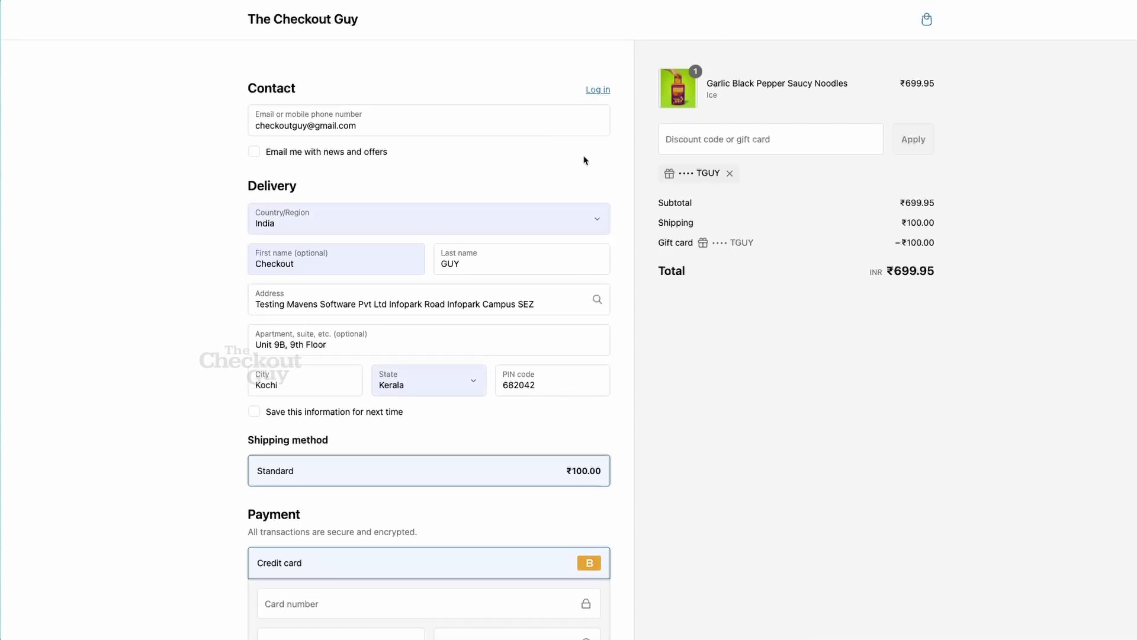
pyautogui.doubleClick(374, 261)
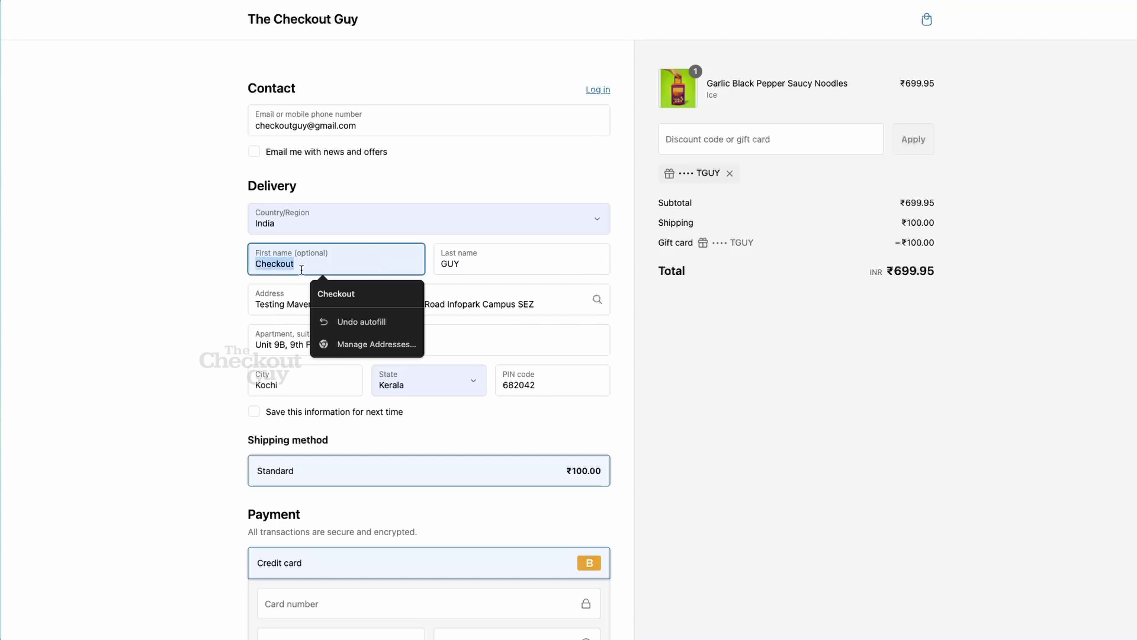
pyautogui.click(230, 261)
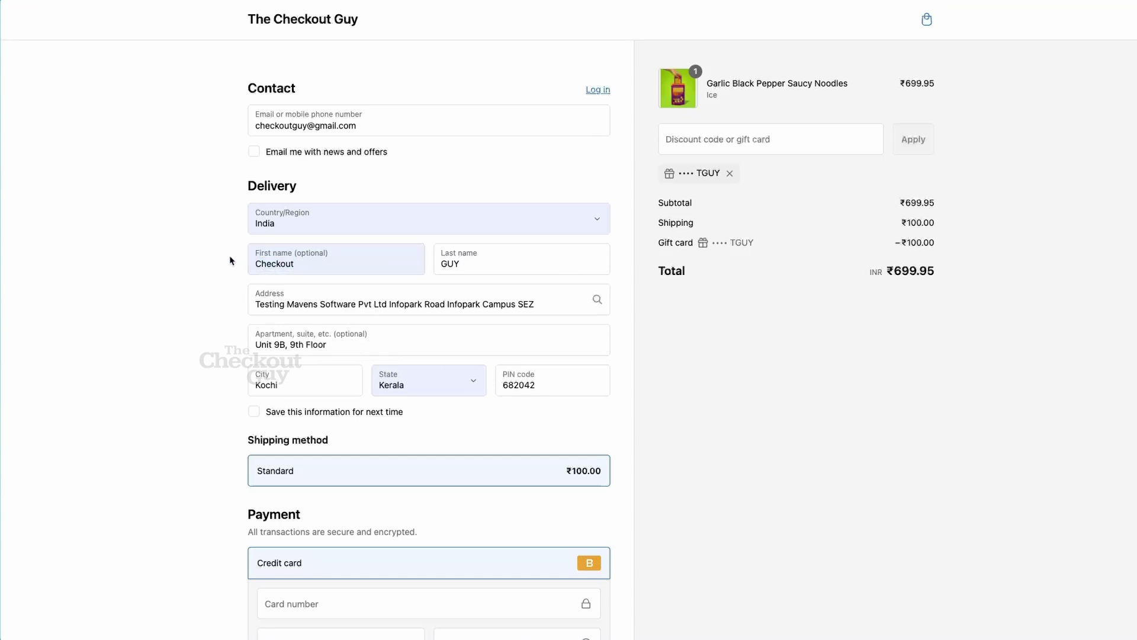